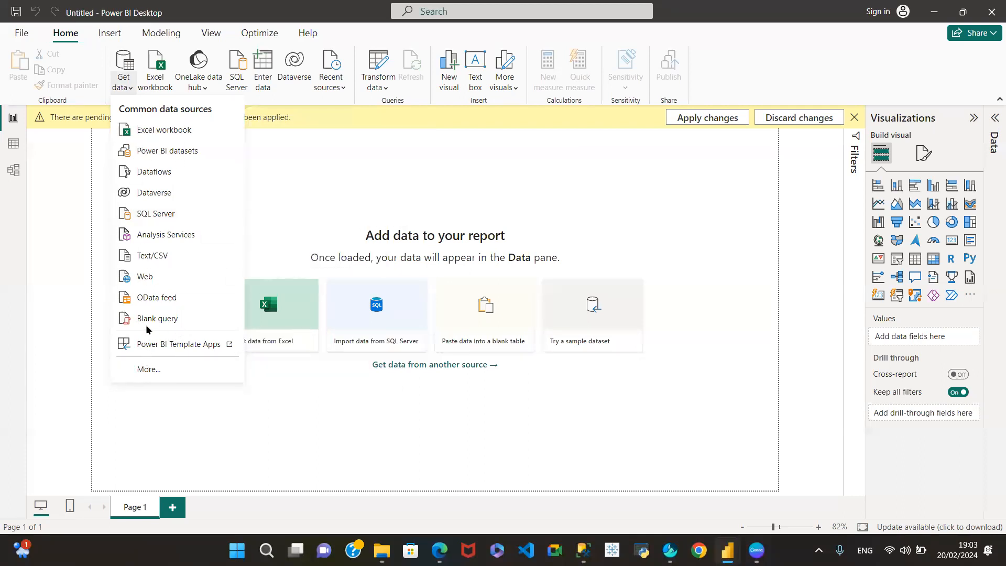
Browse the full list of available data source connectors in Get Data and close it without connecting
left_click(165, 366)
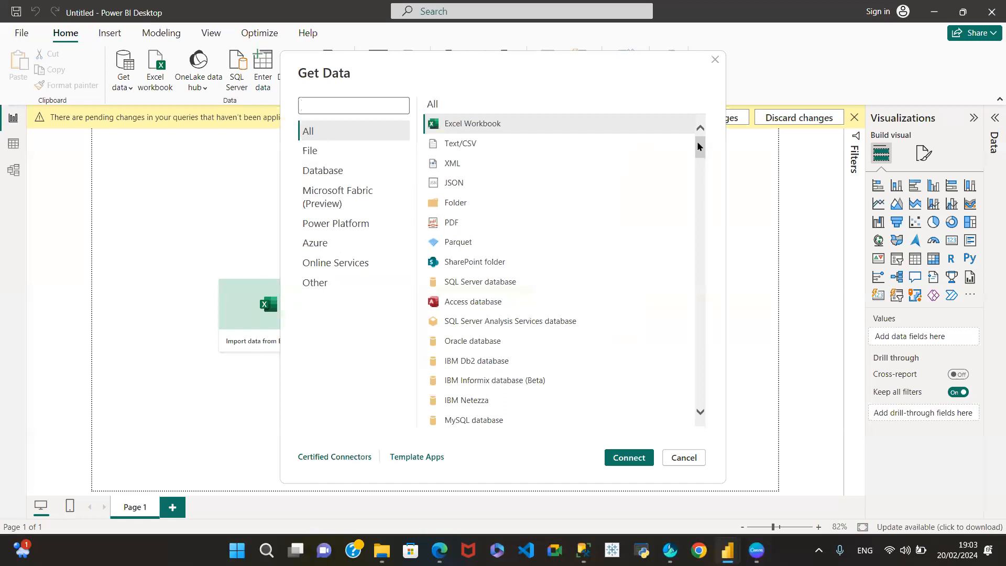
left_click_drag(699, 216, 698, 124)
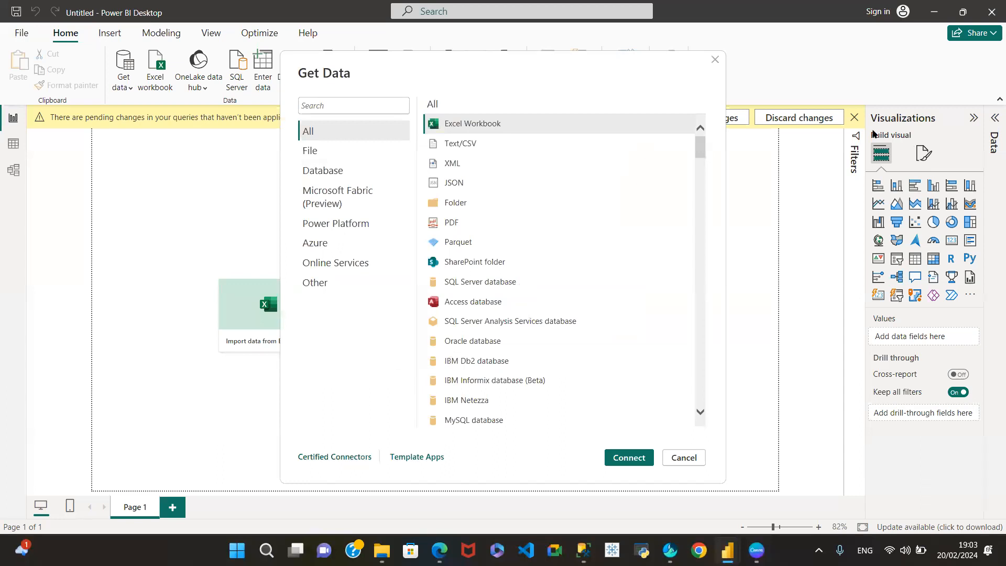
left_click_drag(699, 150, 678, 322)
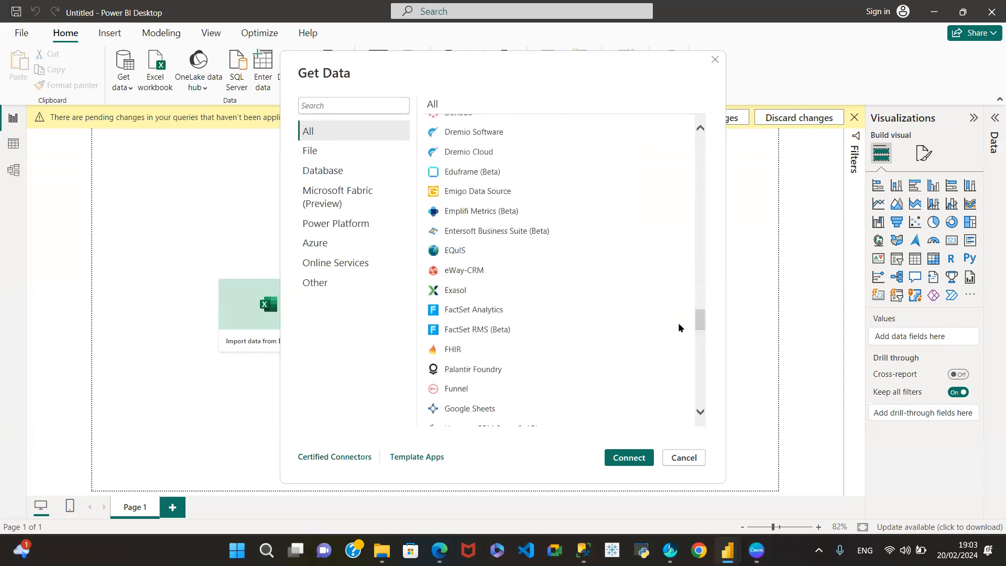
left_click(681, 458)
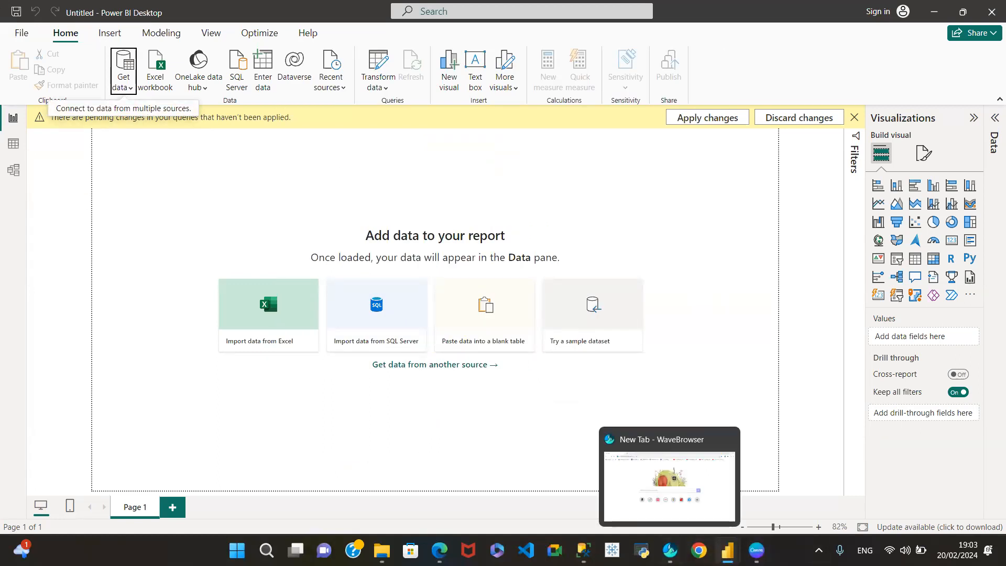
View the loaded queries in the Power Query Editor window and return to the Power BI Desktop report window
mouse_move(728, 550)
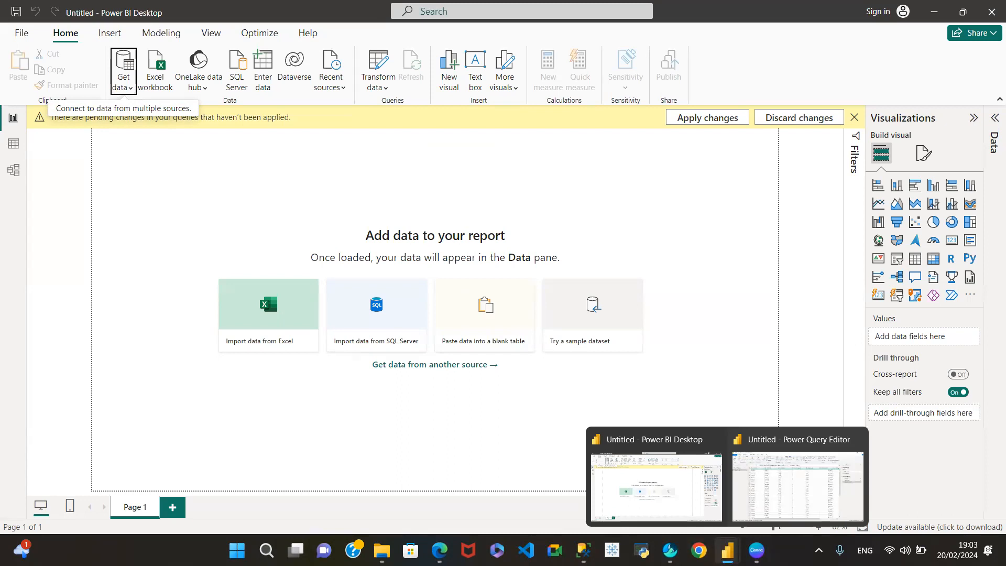
left_click(755, 482)
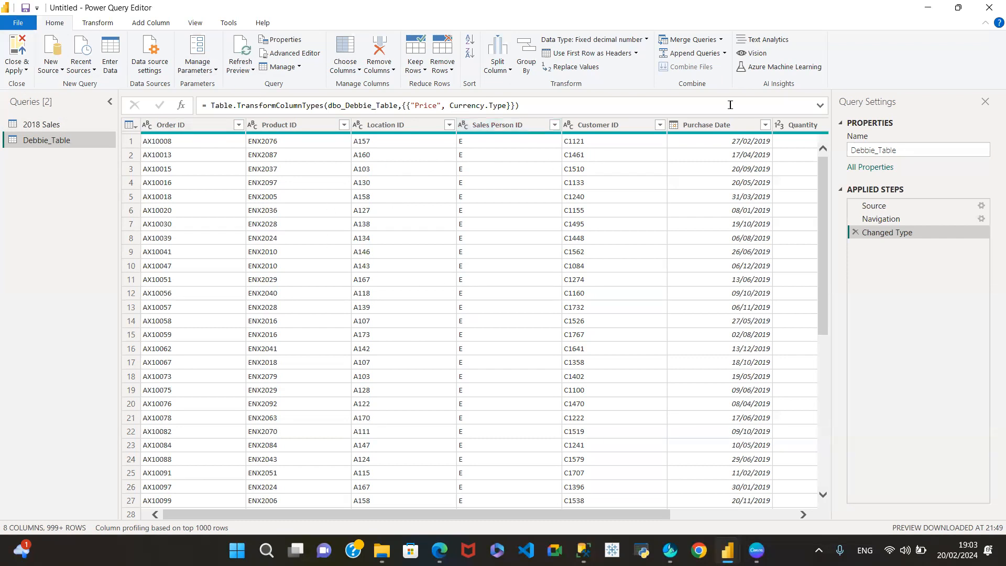
mouse_move(727, 550)
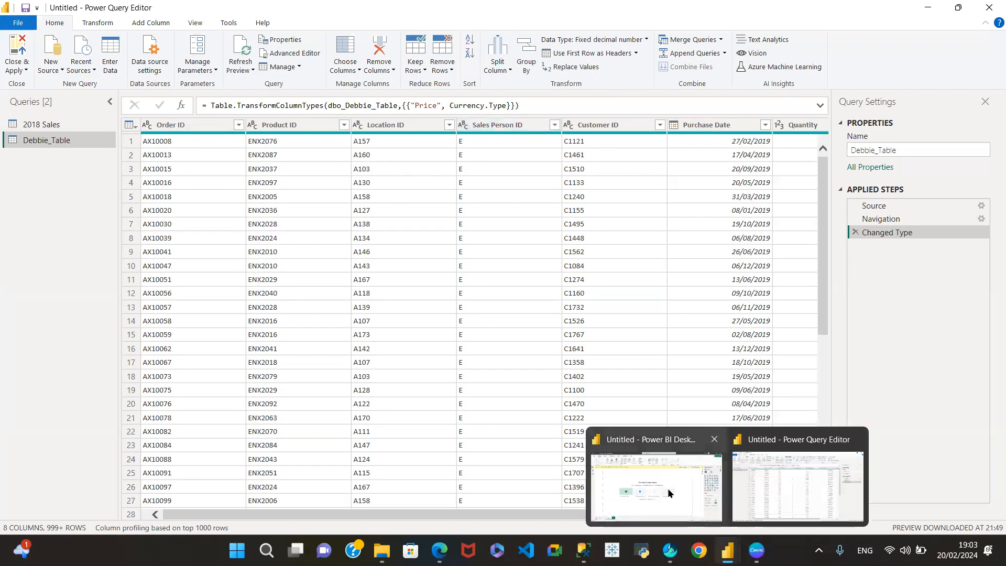
left_click(667, 488)
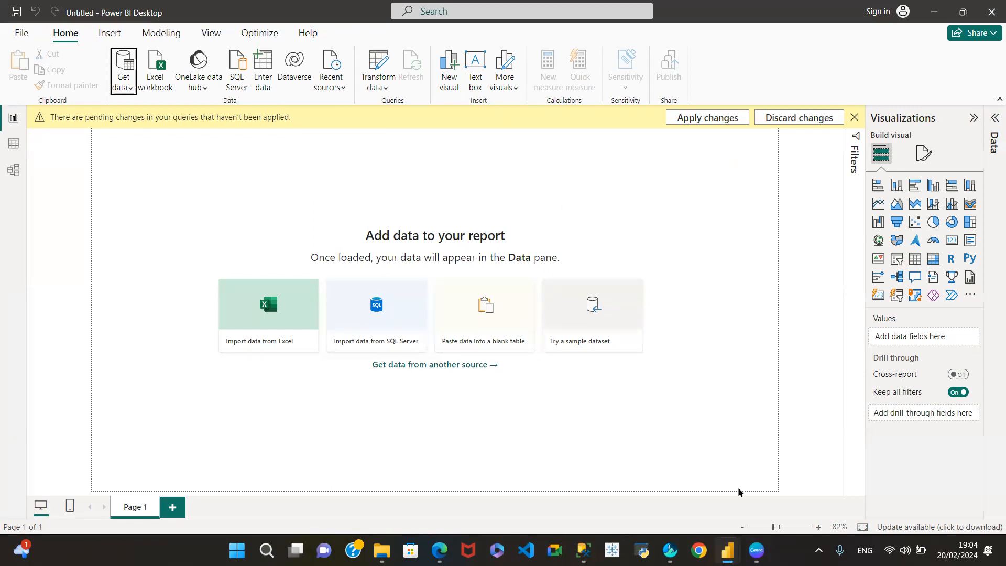
Switch to the Power Query Editor, apply the pending query changes and close the editor
mouse_move(727, 550)
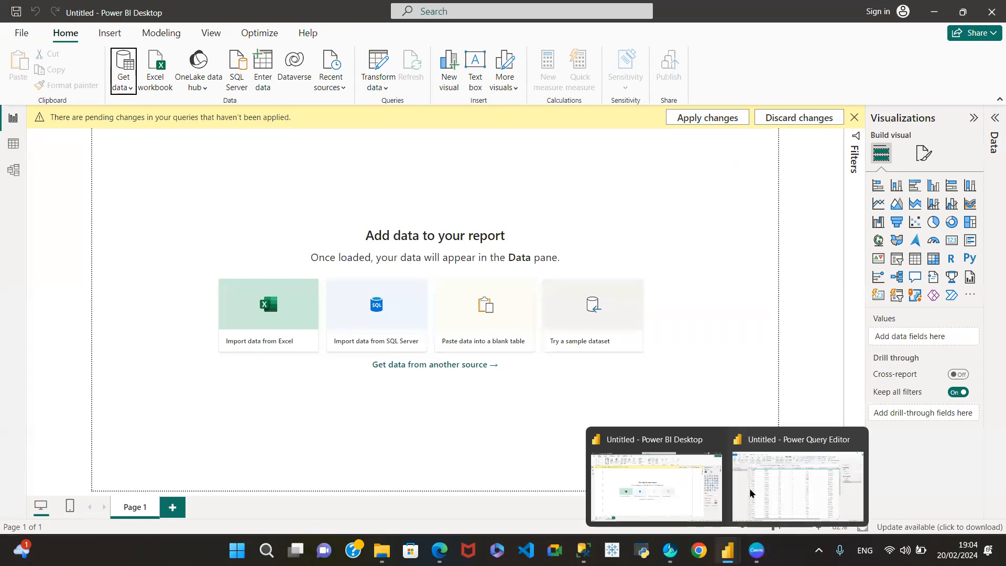
left_click(750, 492)
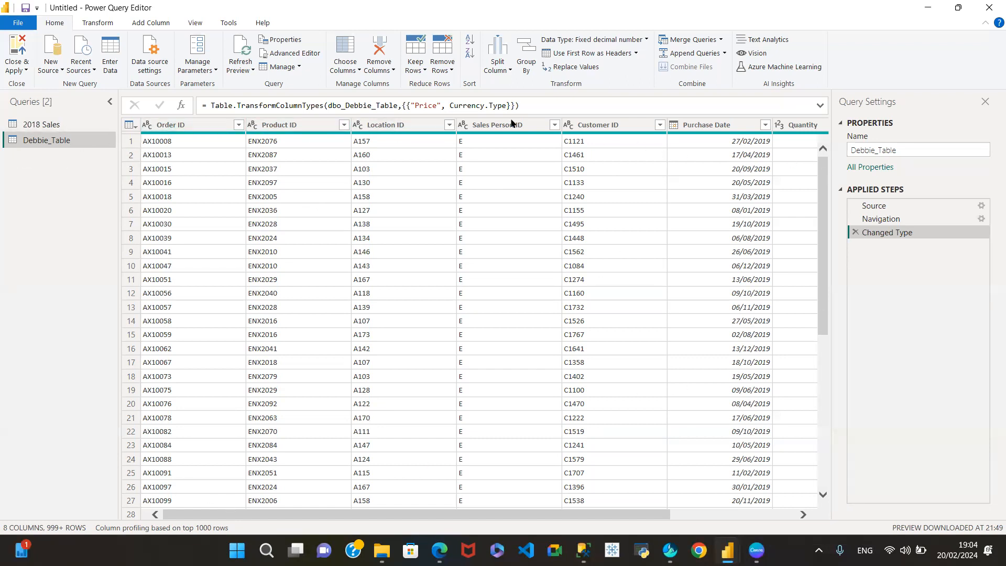
left_click(18, 23)
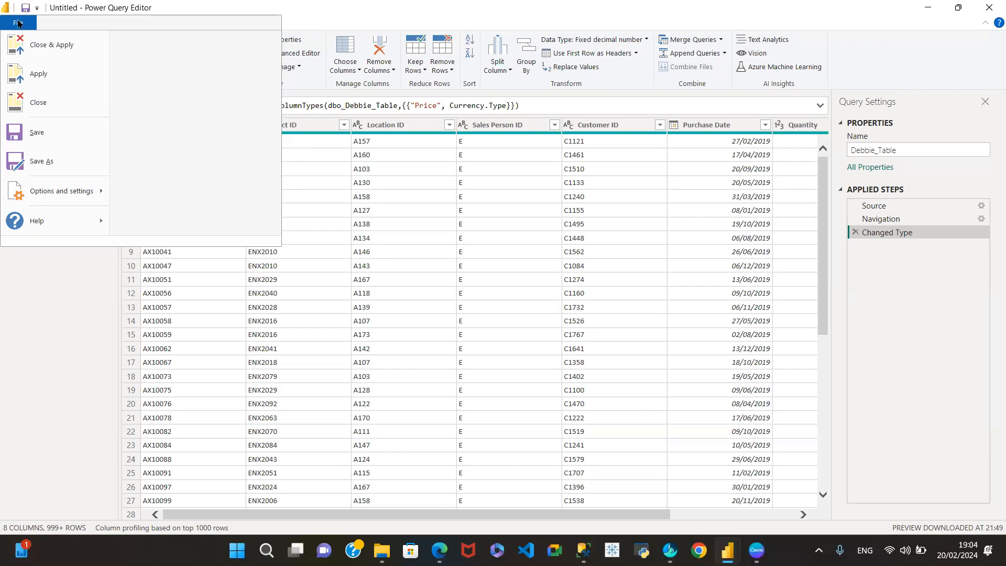
left_click(43, 42)
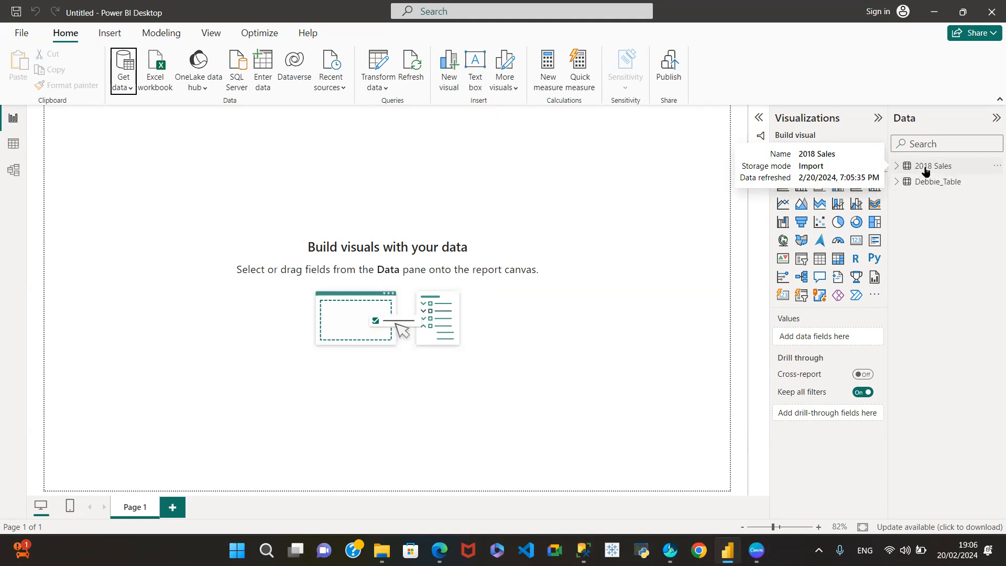
Reopen the Power Query Editor with Transform data, and return to the report with Close & Apply
left_click(993, 167)
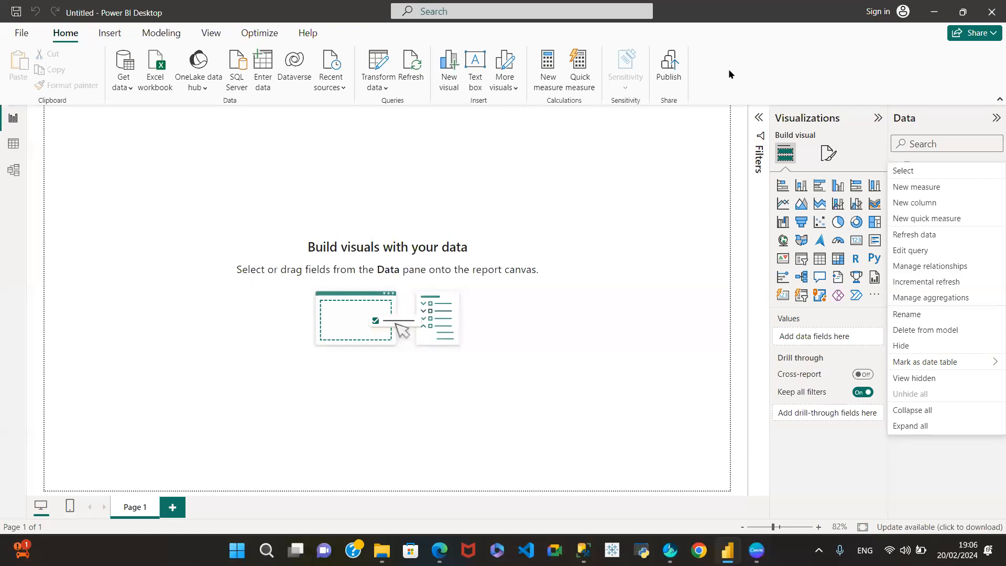
left_click(381, 88)
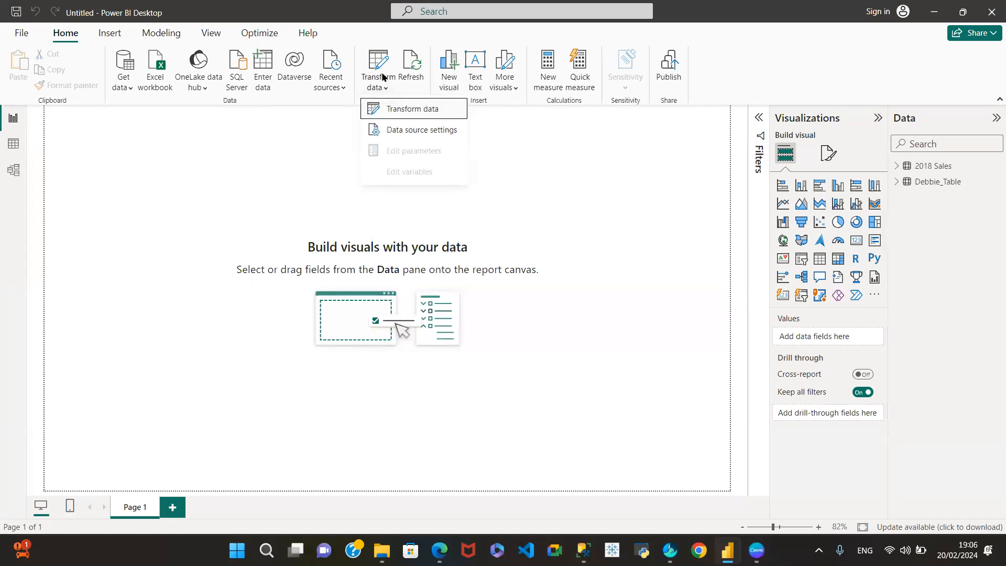
left_click(415, 108)
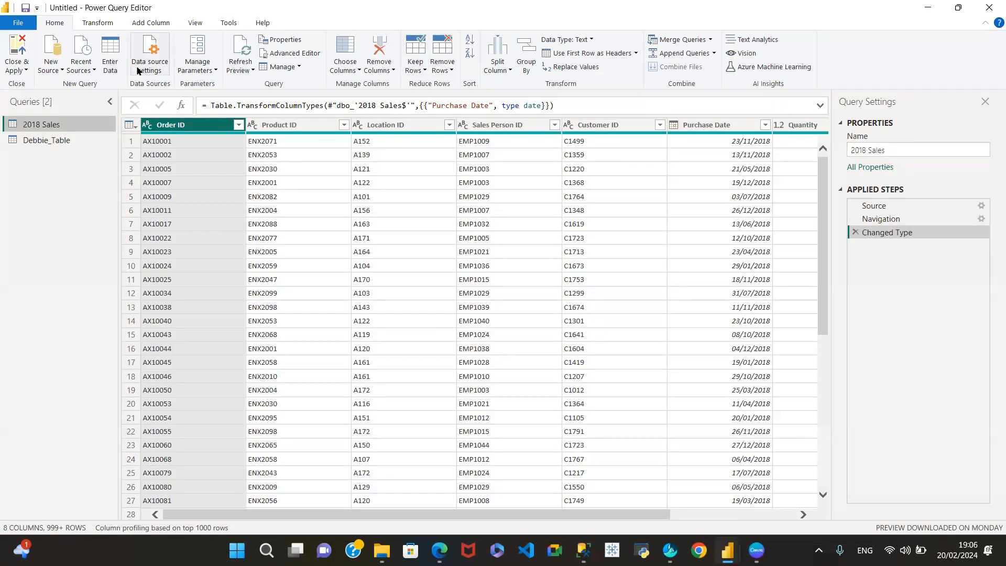
left_click(25, 66)
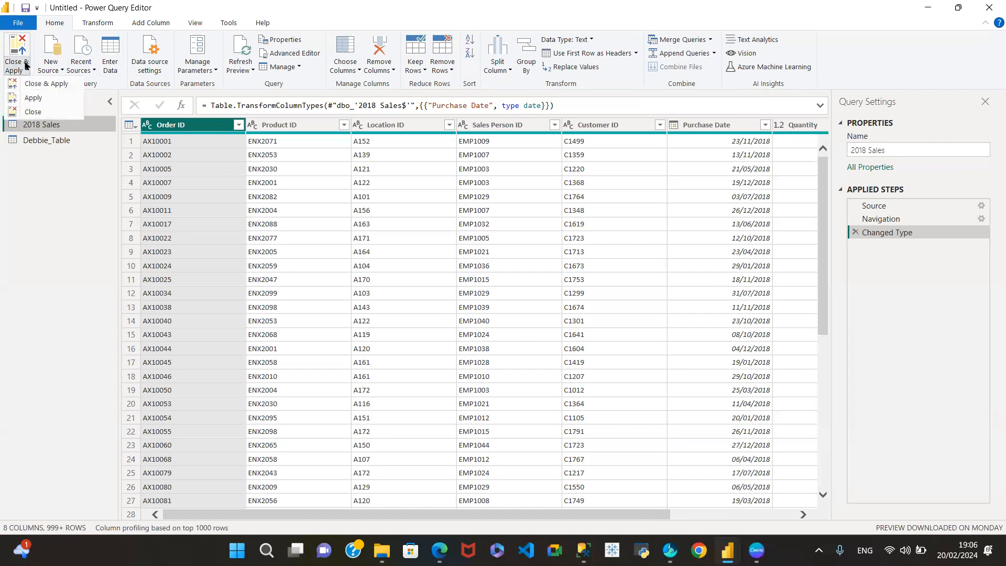
left_click(42, 86)
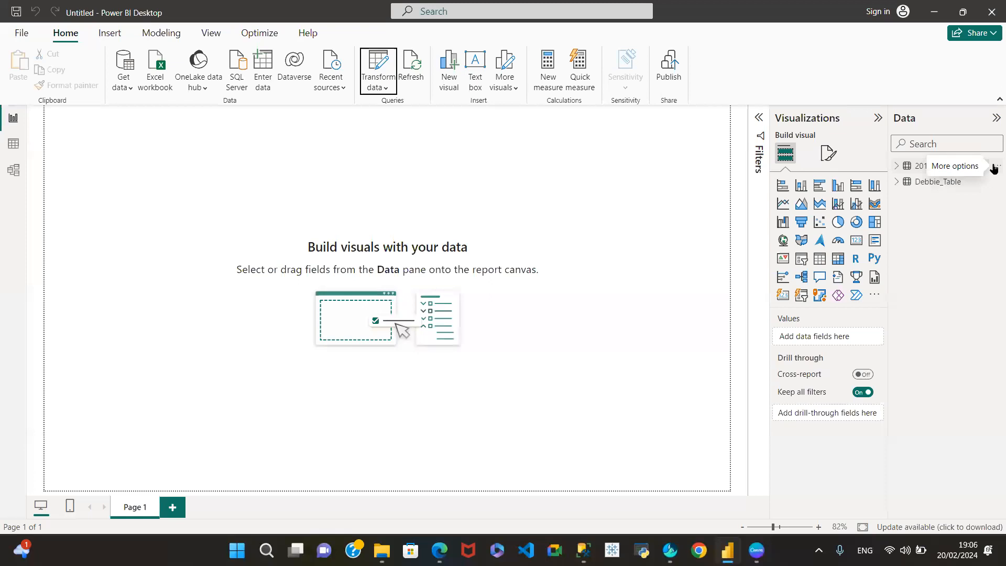
Open the 2018 Sales table's query for editing in the Power Query Editor
left_click(994, 167)
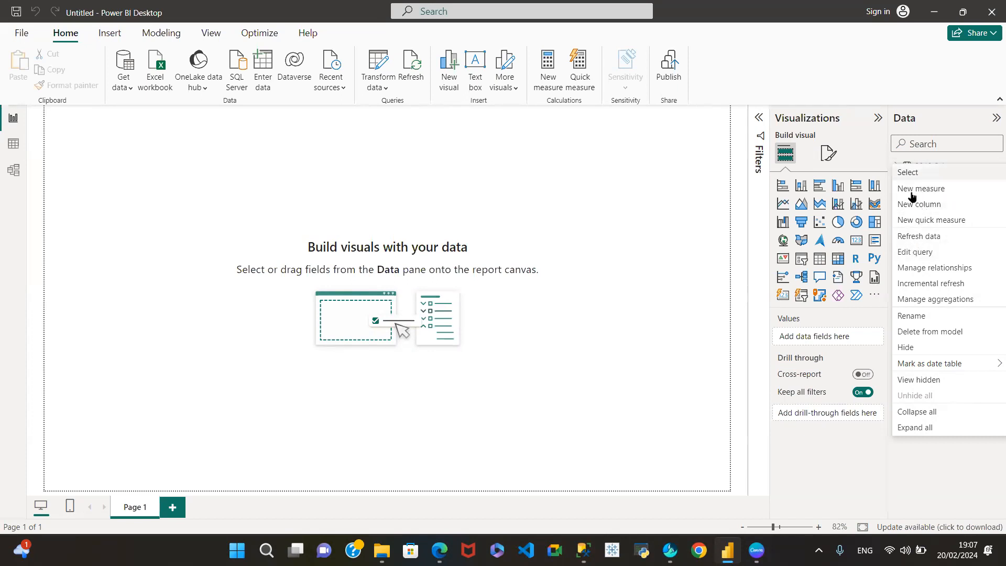
left_click(912, 254)
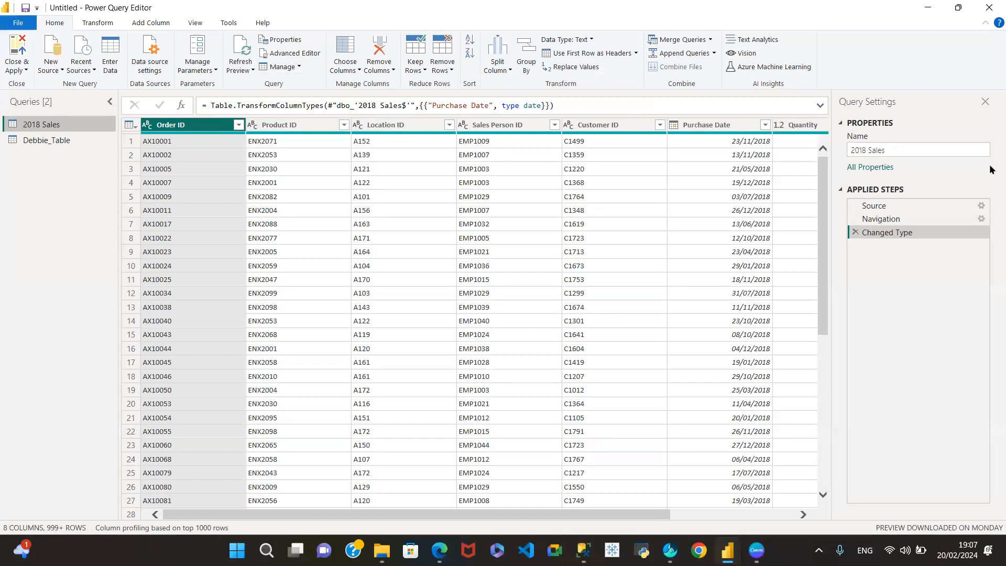
Review the editor's file commands, including the Options and settings and Help entries, without choosing any
left_click(18, 23)
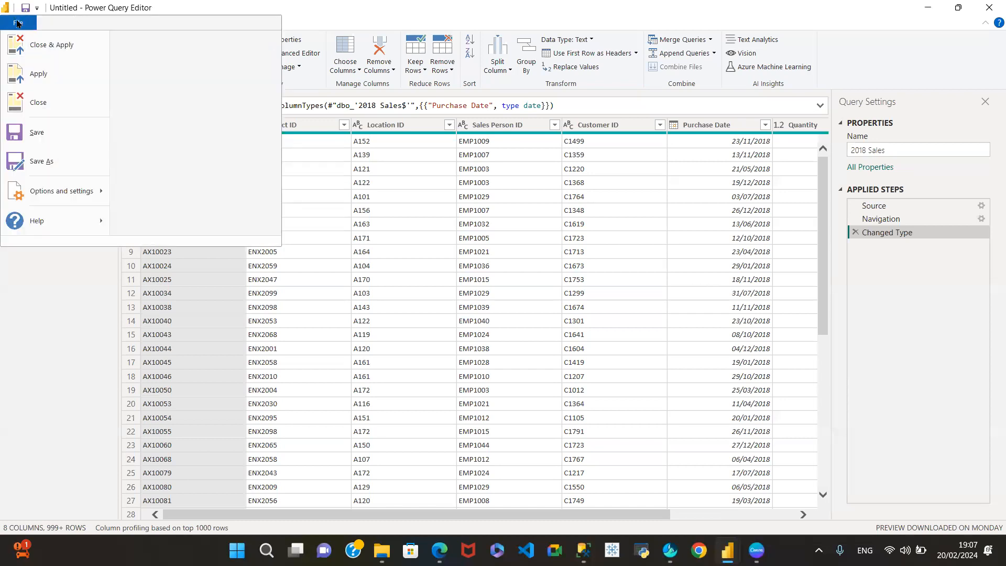
left_click(45, 323)
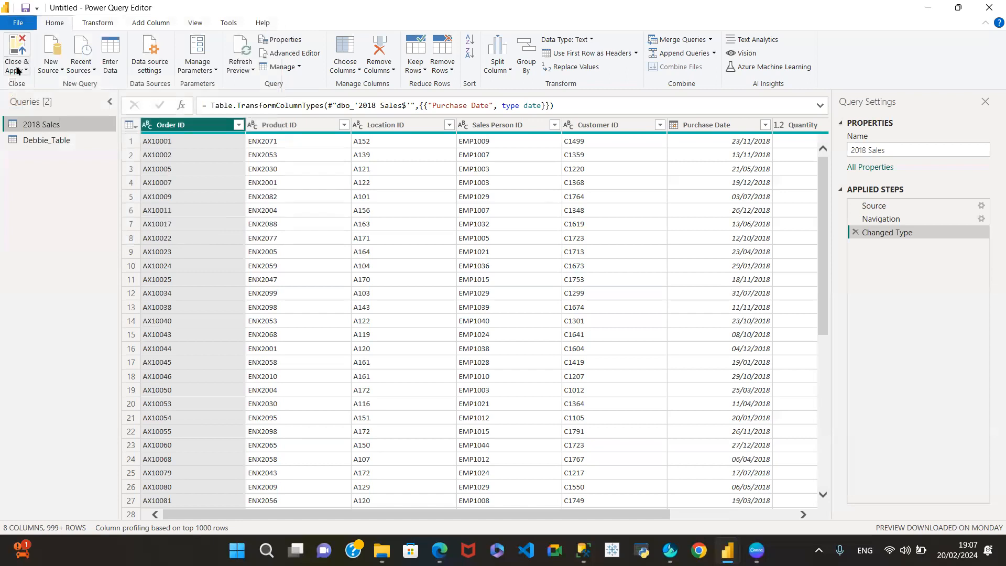
left_click(22, 26)
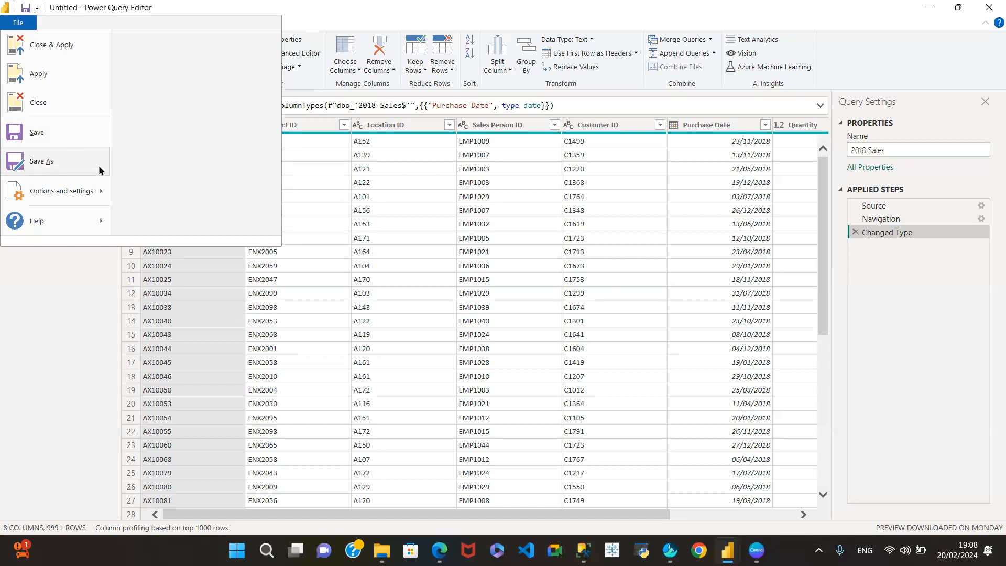
mouse_move(97, 193)
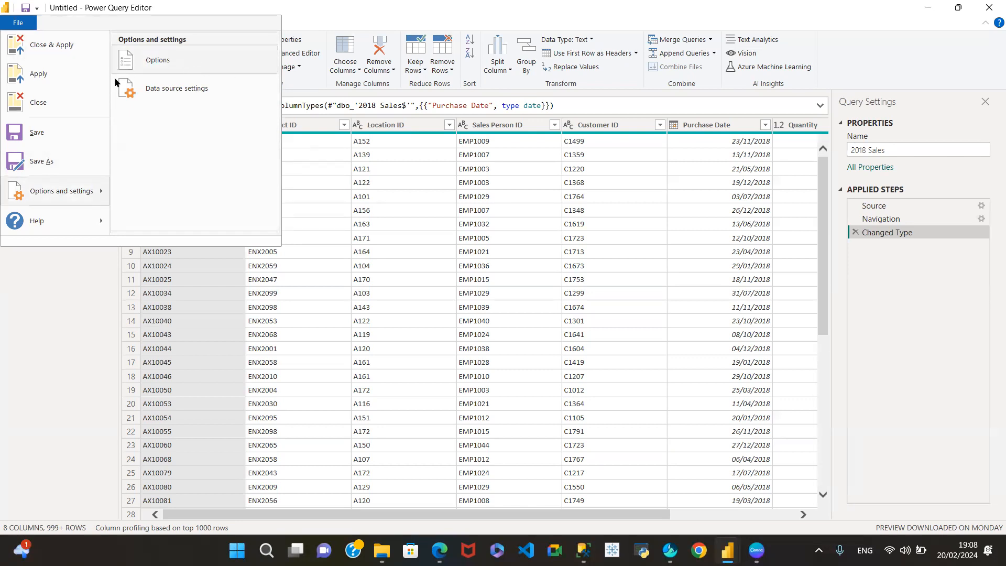
mouse_move(65, 209)
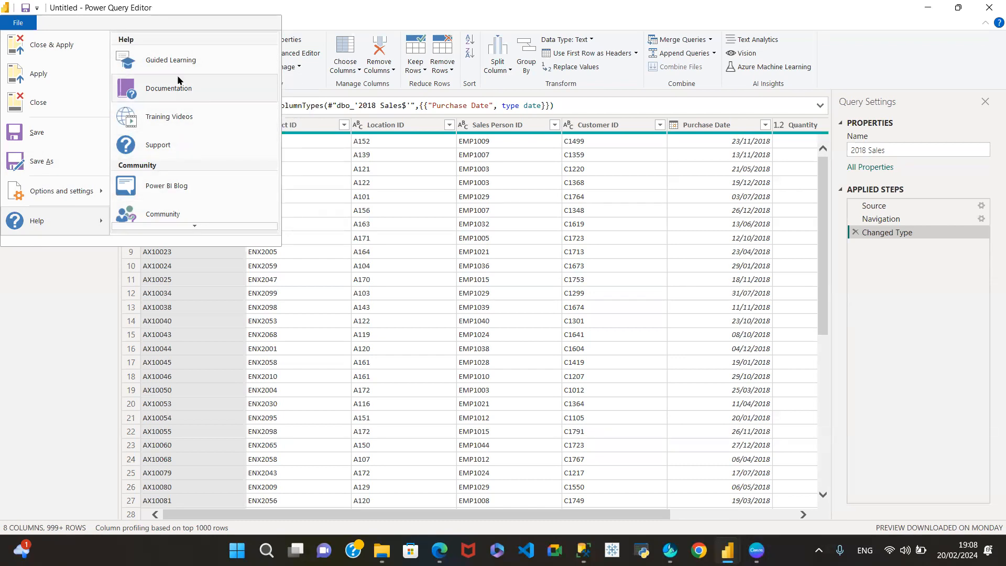
left_click(48, 304)
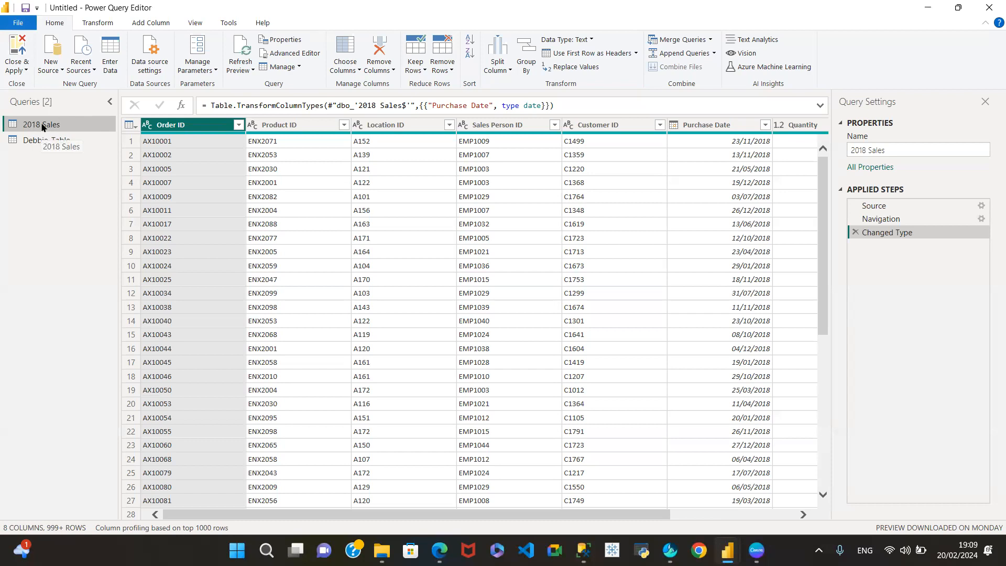
Review the source types for a new query and the list of recently used sources
left_click(54, 66)
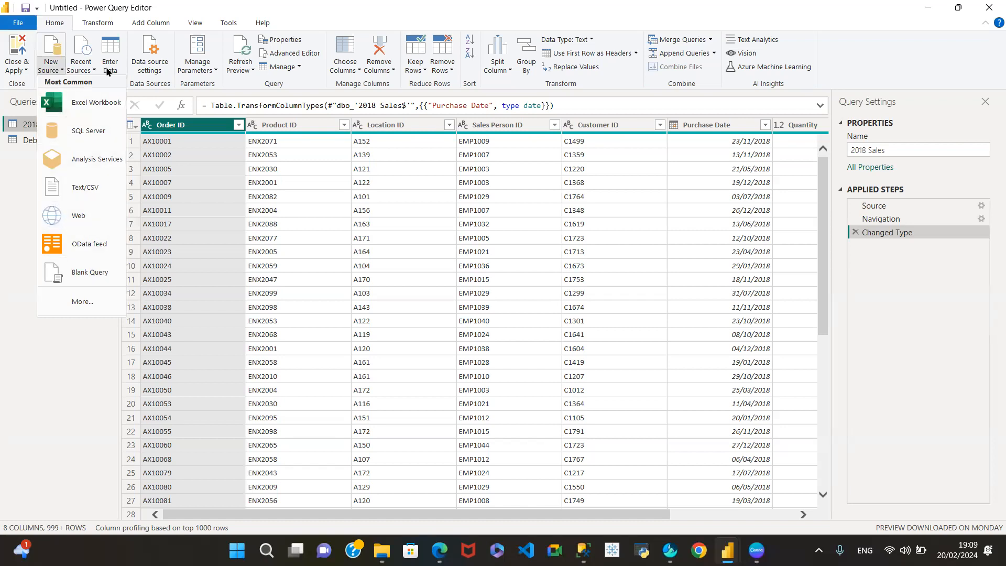
left_click(81, 66)
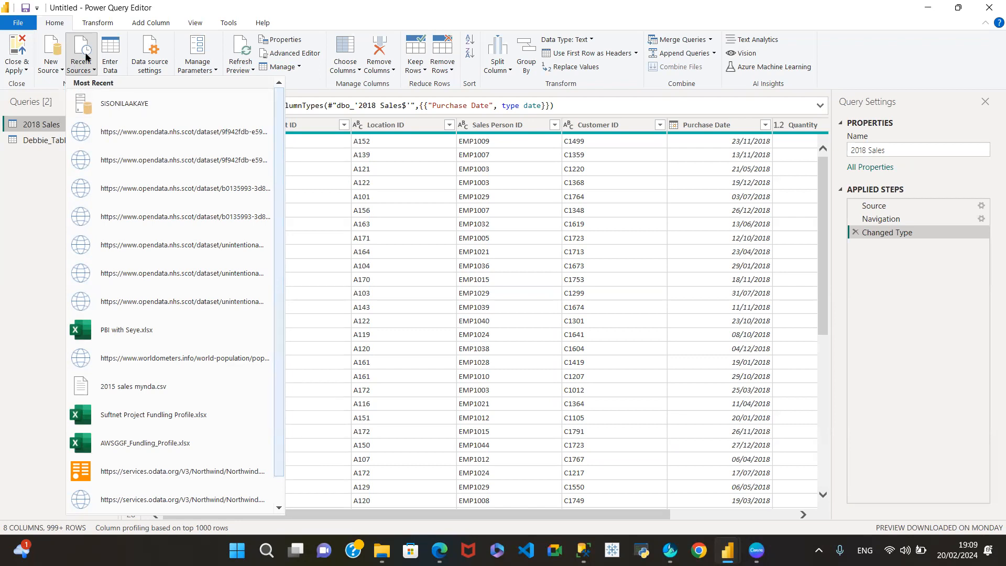
left_click(36, 215)
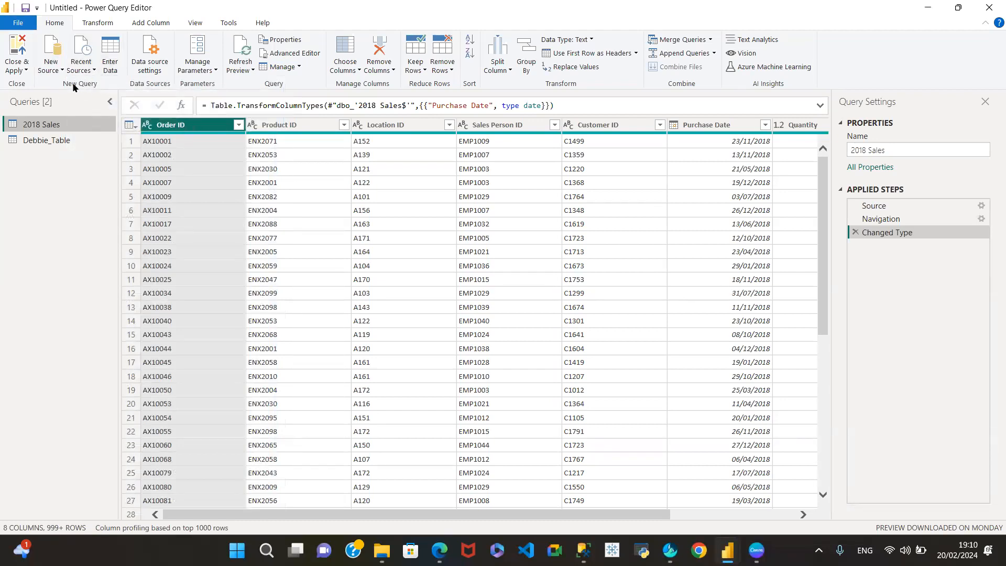
Start a manually entered table with two columns named Location and Sales Amount
left_click(111, 50)
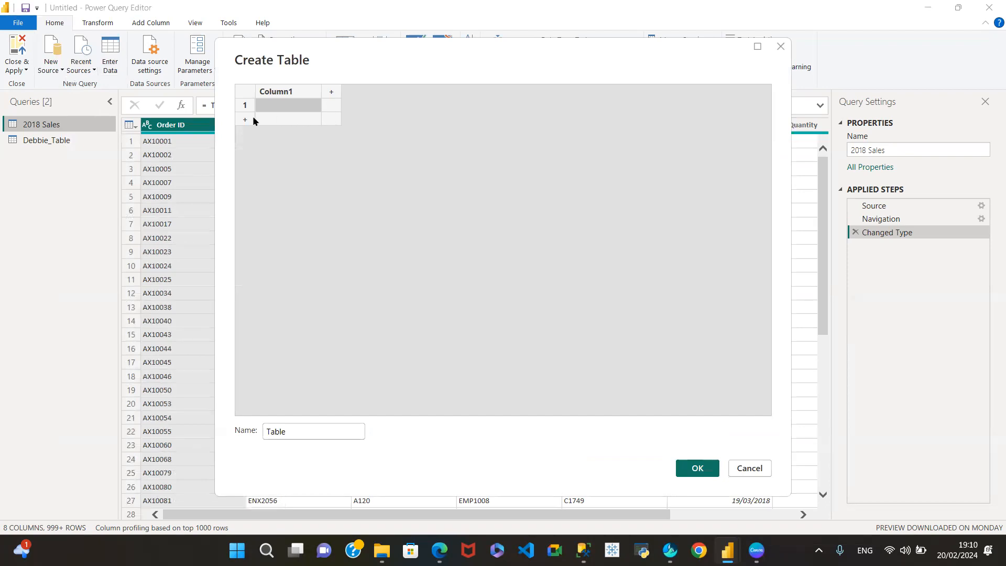
double_click(293, 92)
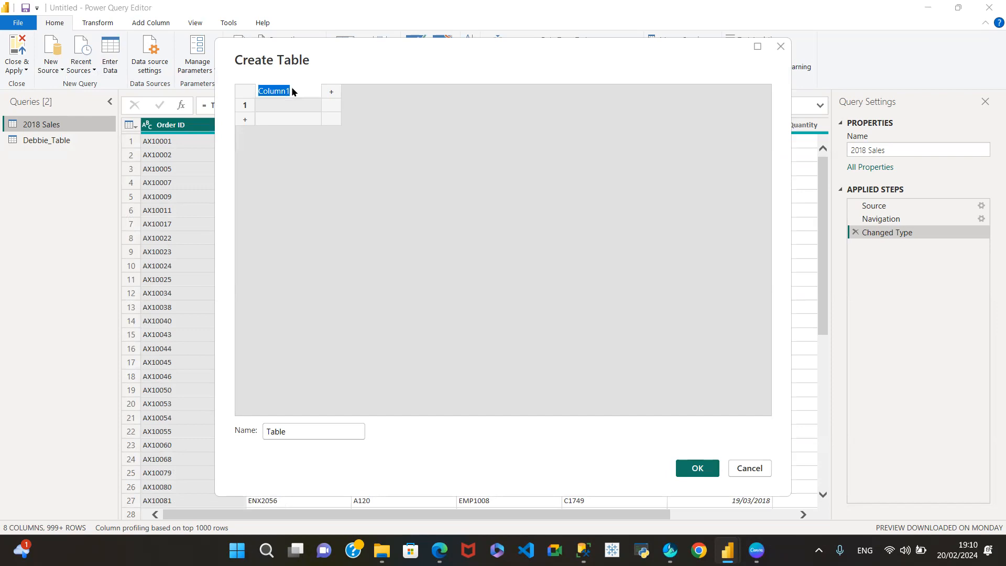
type("Location")
left_click(332, 91)
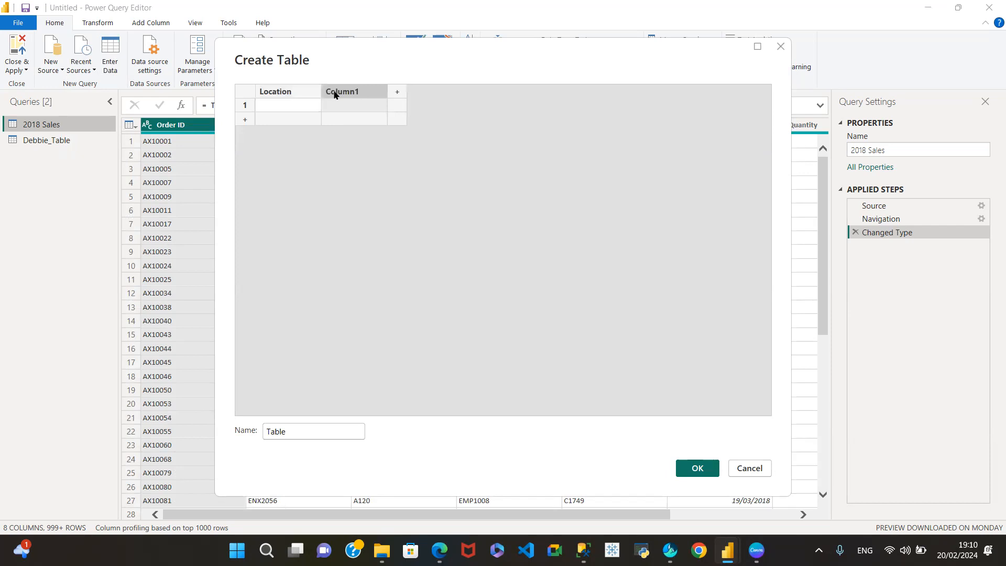
double_click(358, 93)
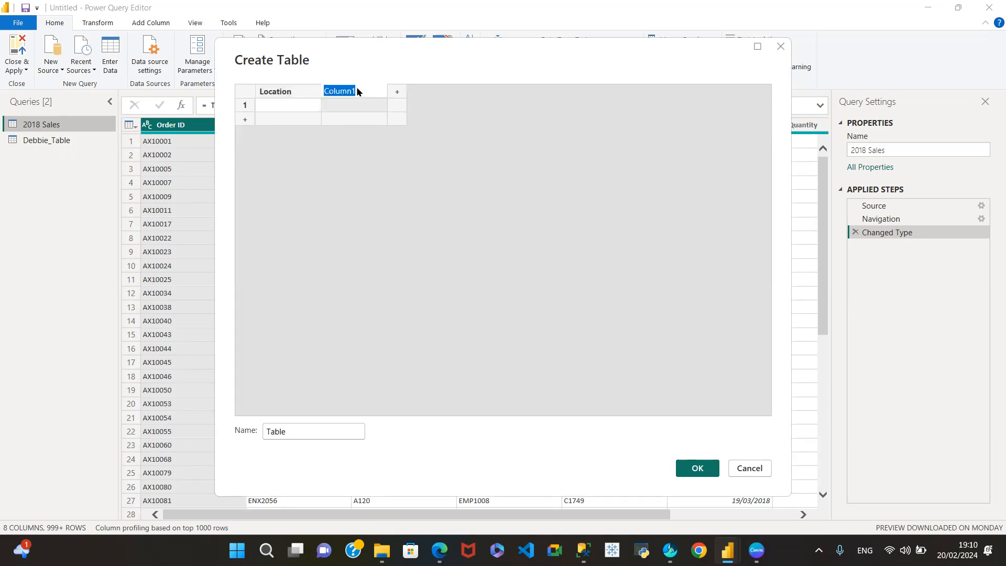
type("Sales Amount")
Fill the first row with Lagos and 2000000, and add two more columns to the table
left_click(303, 106)
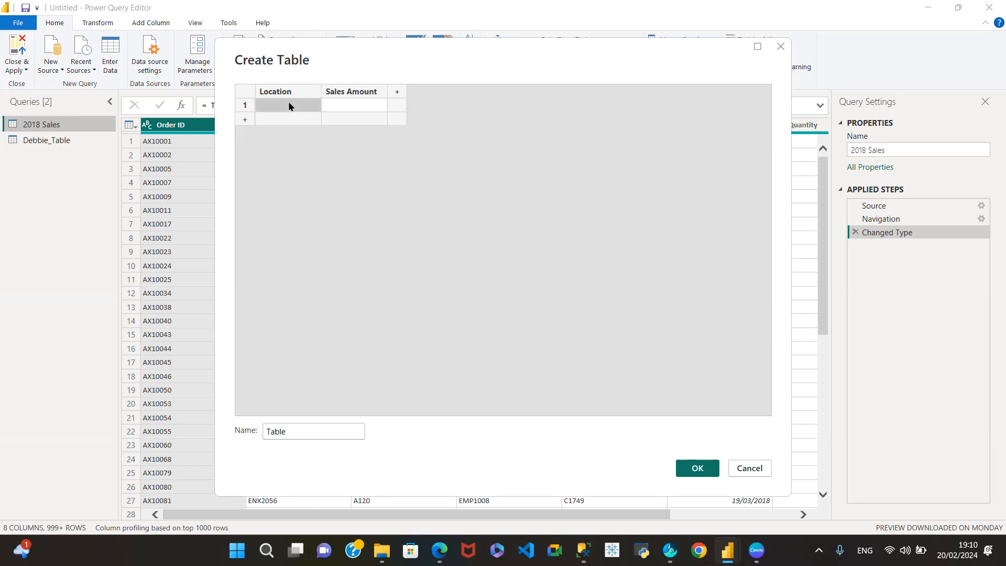
left_click(289, 107)
type("Lagos")
left_click(344, 106)
left_click(344, 103)
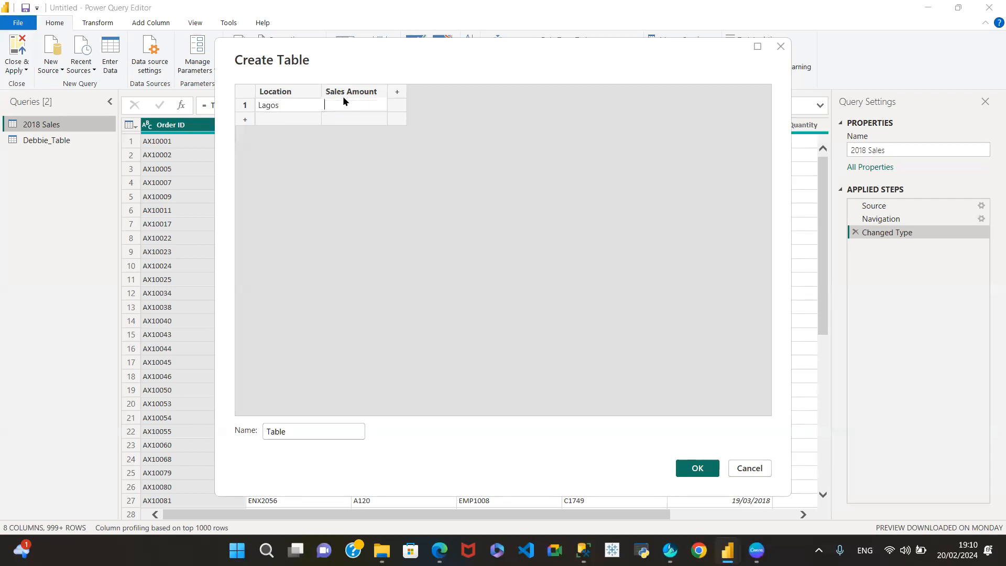
type("2000000")
left_click(397, 93)
left_click(463, 93)
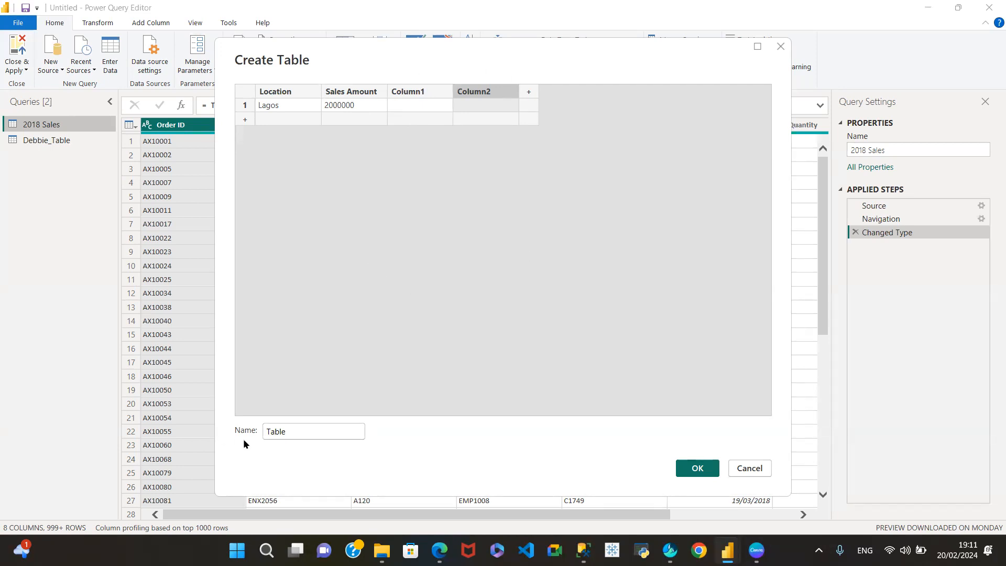
Name the manually entered table Land Price and create it as a query
left_click(288, 432)
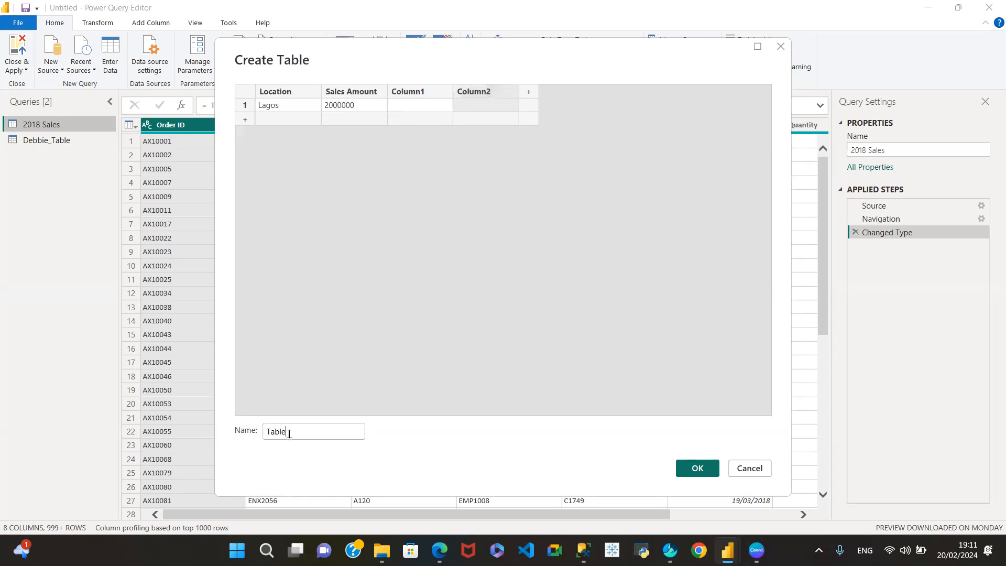
left_click_drag(294, 434, 242, 413)
type("Land Price")
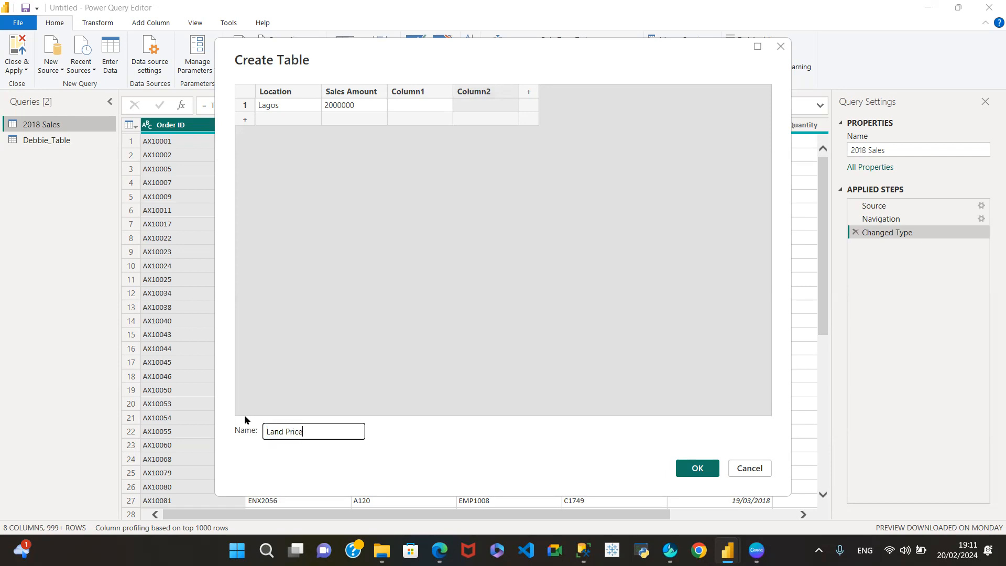
left_click(697, 467)
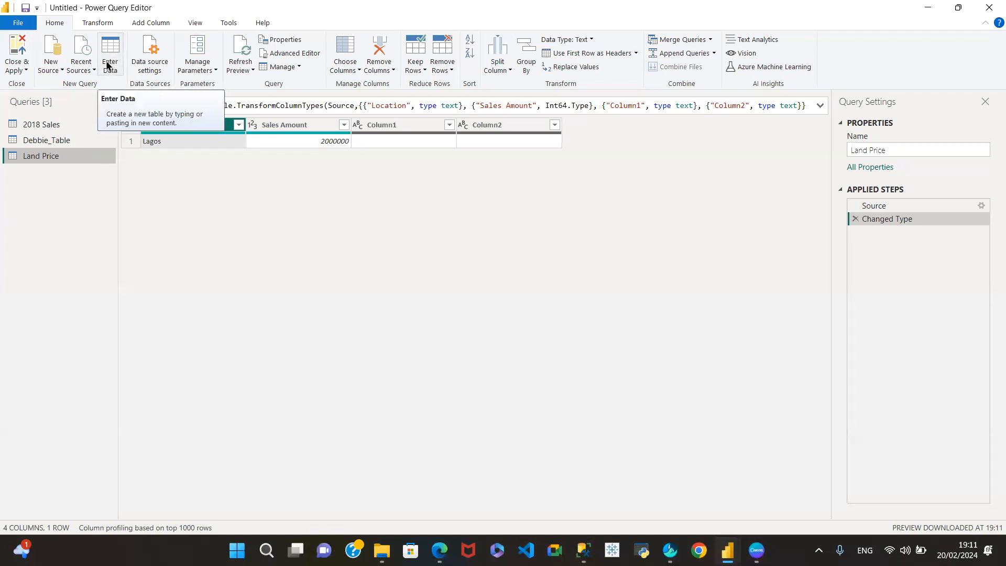
Review the current file's data source settings and the SQL Server source's server and database fields, leaving them unchanged
left_click(150, 66)
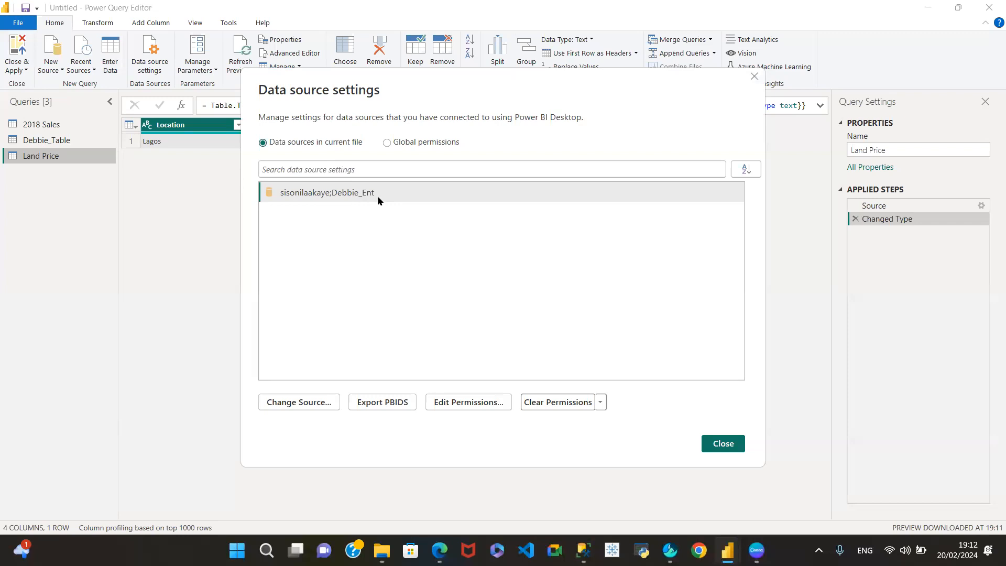
double_click(312, 194)
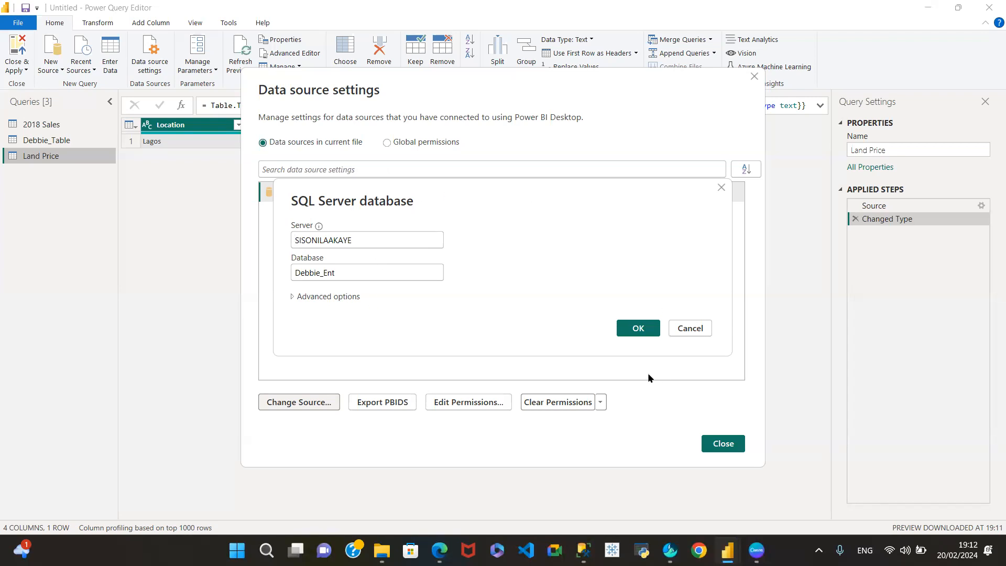
left_click(690, 328)
left_click(723, 443)
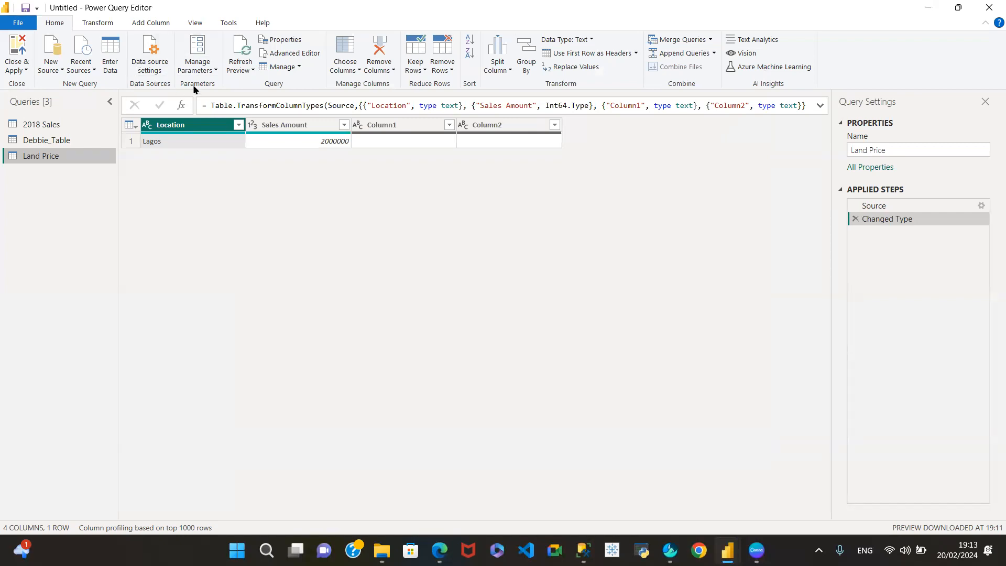
Review the parameter management commands and the preview refresh options without choosing any
left_click(199, 67)
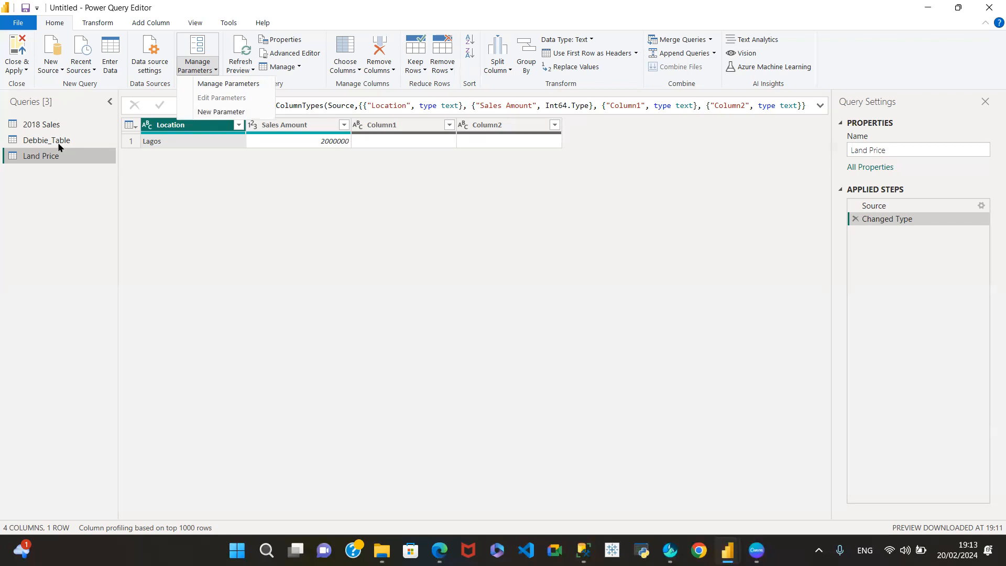
left_click(250, 70)
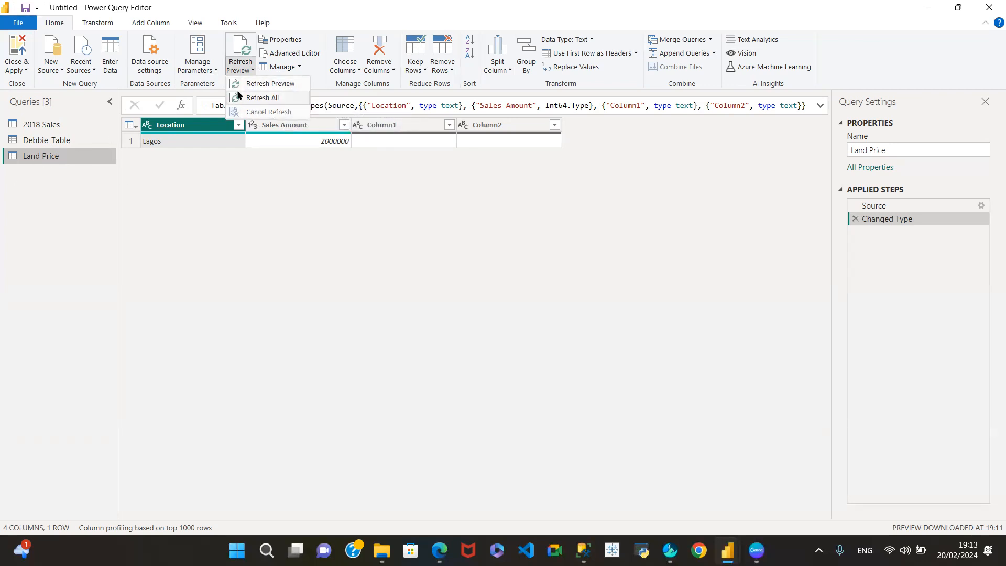
left_click(233, 255)
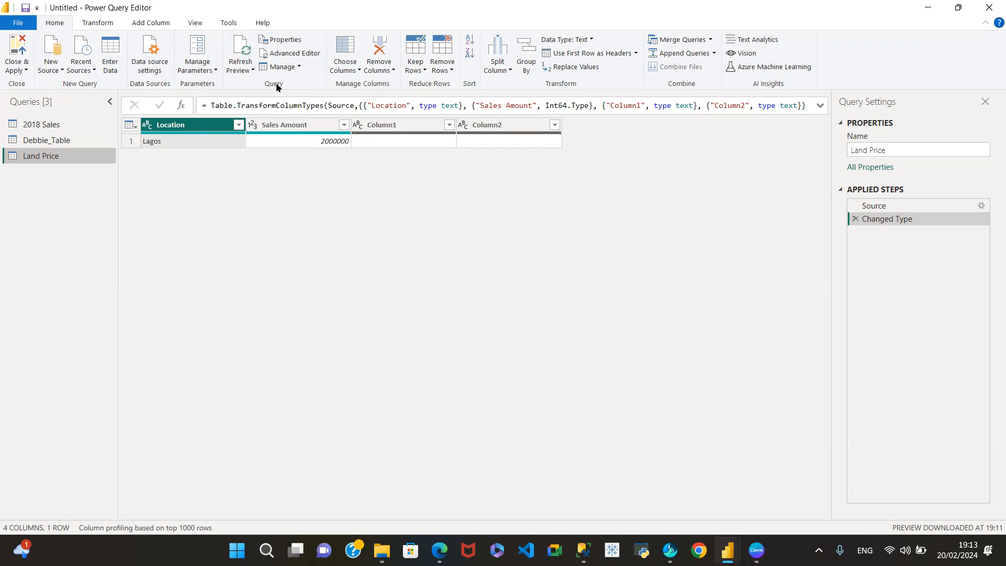
Review the Land Price query's name, description, load and refresh properties, and dismiss them without changes
left_click(285, 40)
left_click(408, 253)
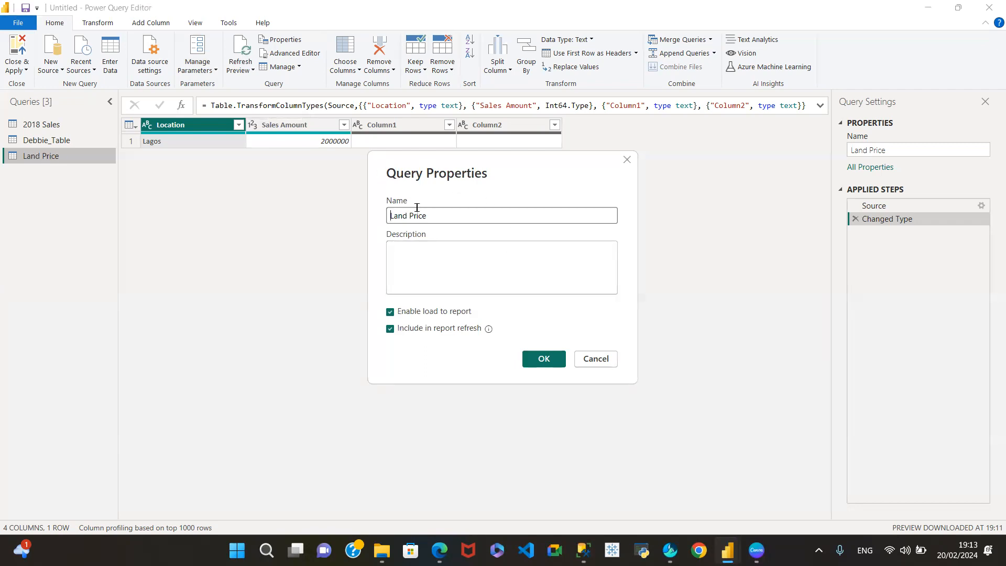
left_click(412, 250)
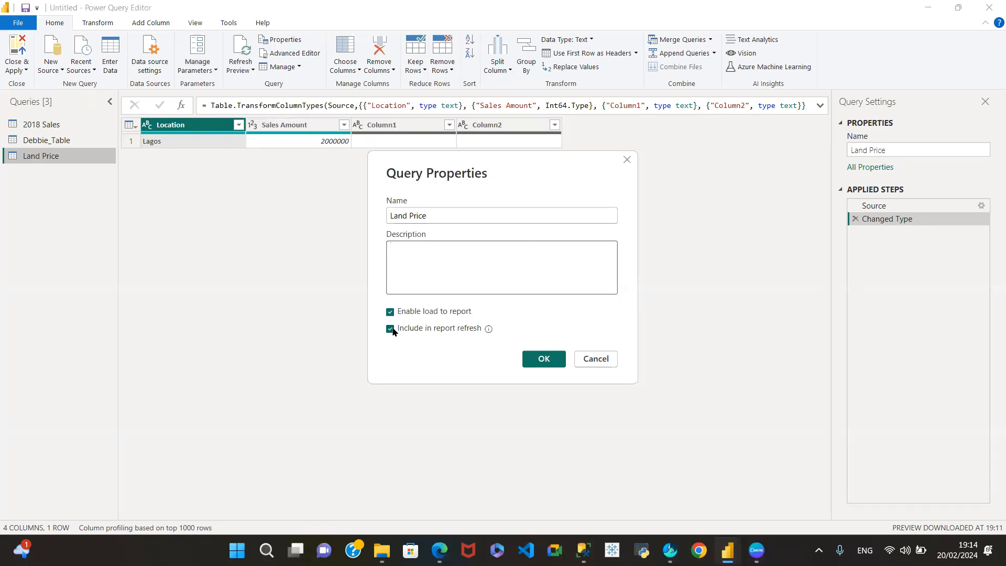
left_click(597, 360)
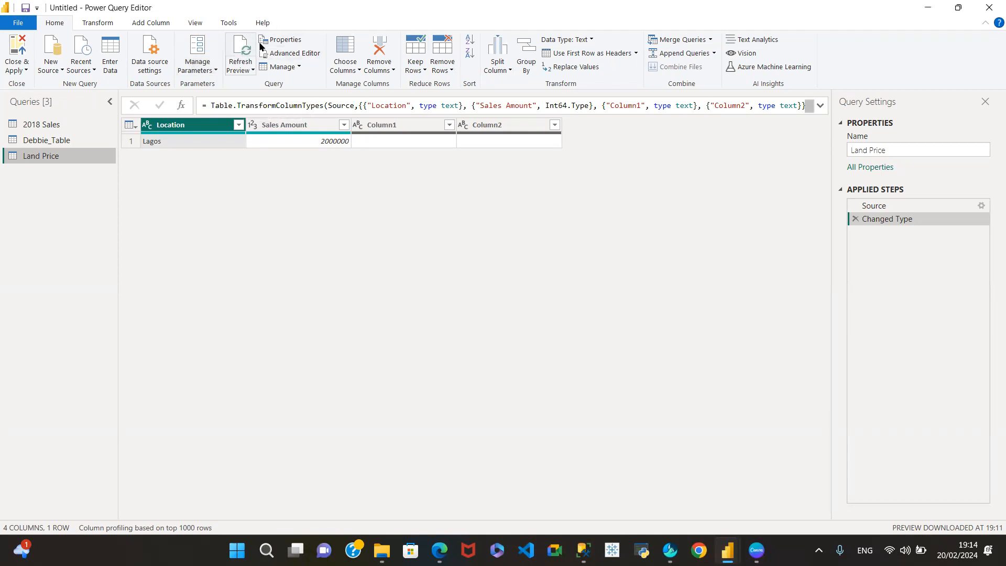
Compare the Land Price query's code in the Advanced Editor with the fully expanded formula of its Source step
left_click(300, 55)
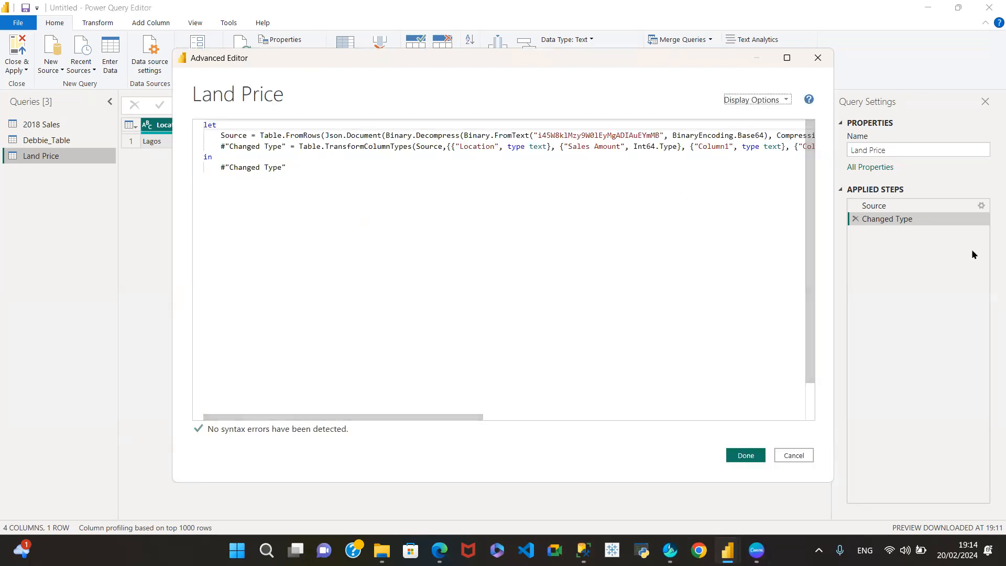
left_click(795, 456)
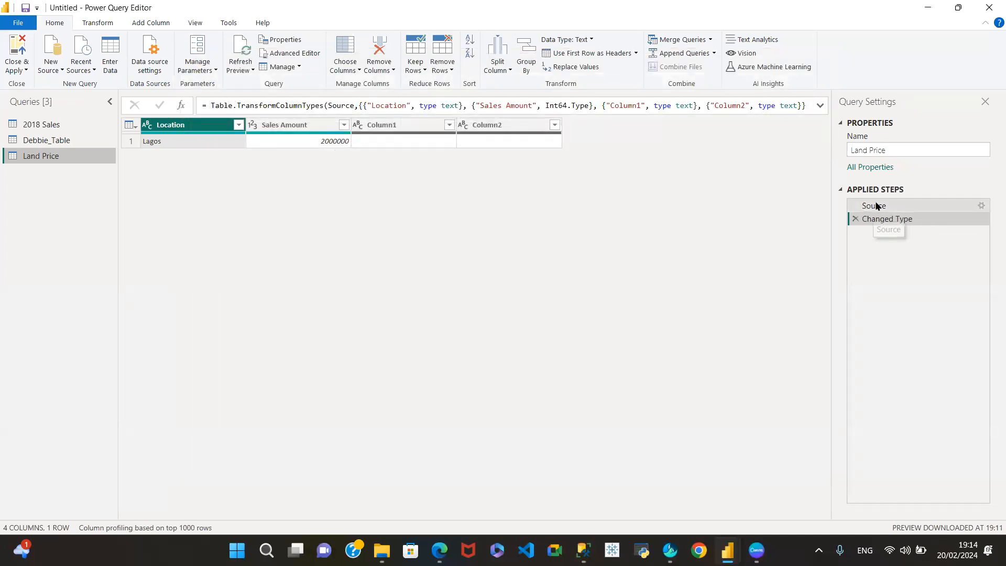
left_click(916, 204)
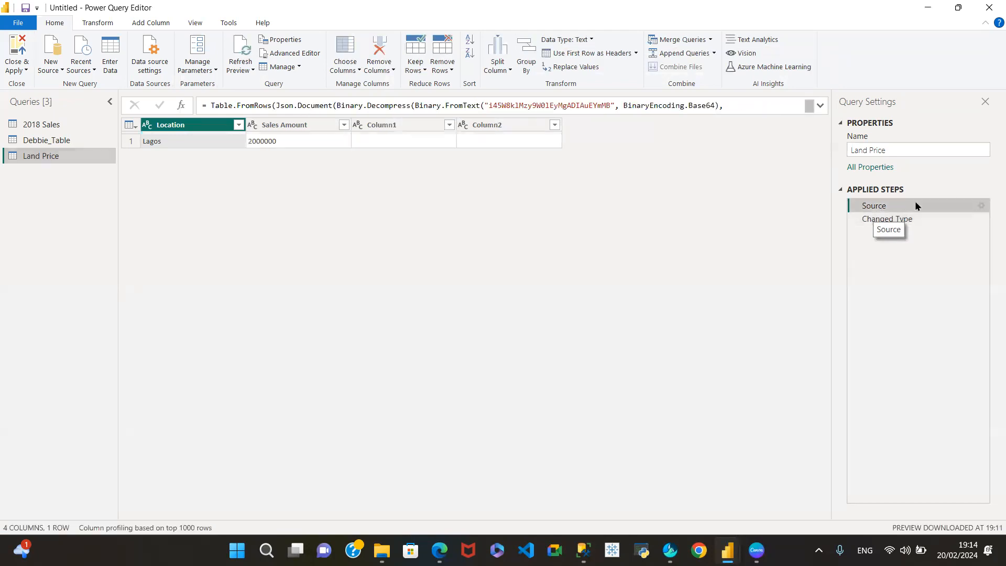
left_click(820, 105)
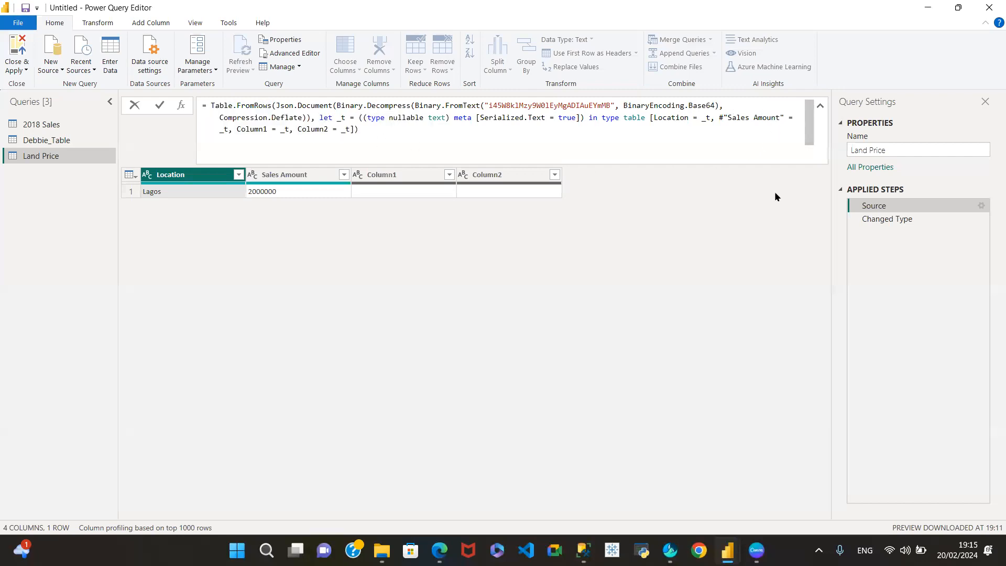
left_click(916, 219)
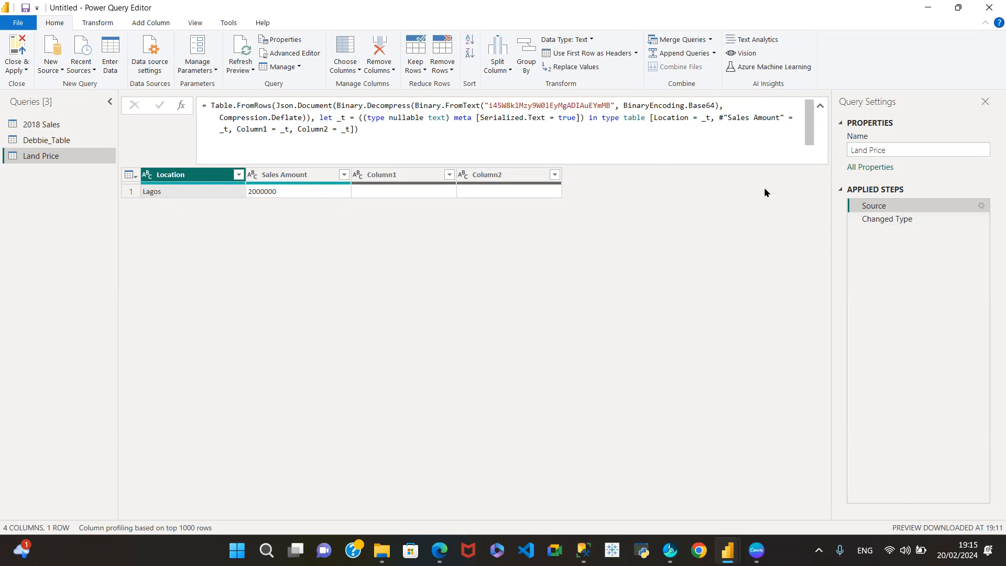
left_click(282, 54)
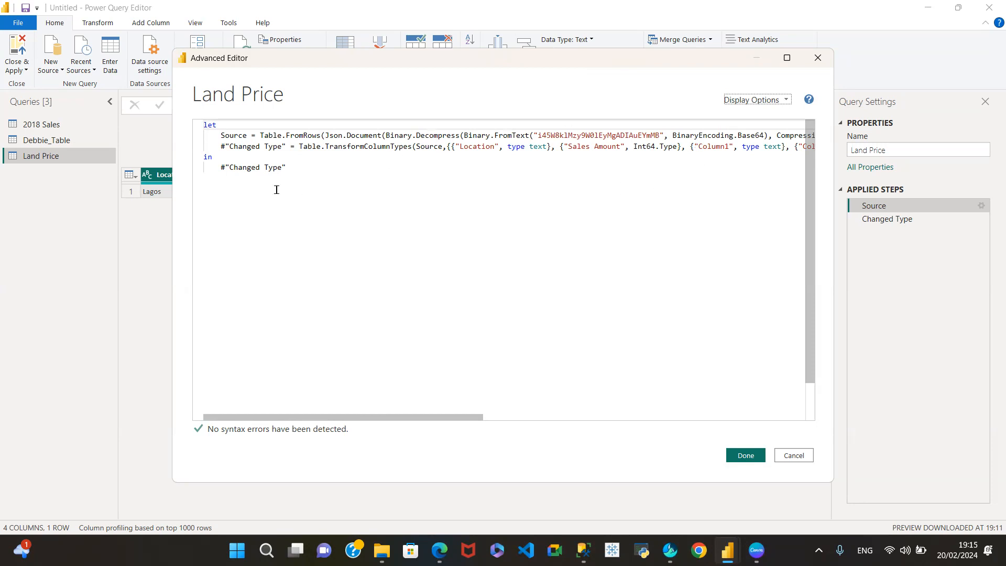
left_click(792, 457)
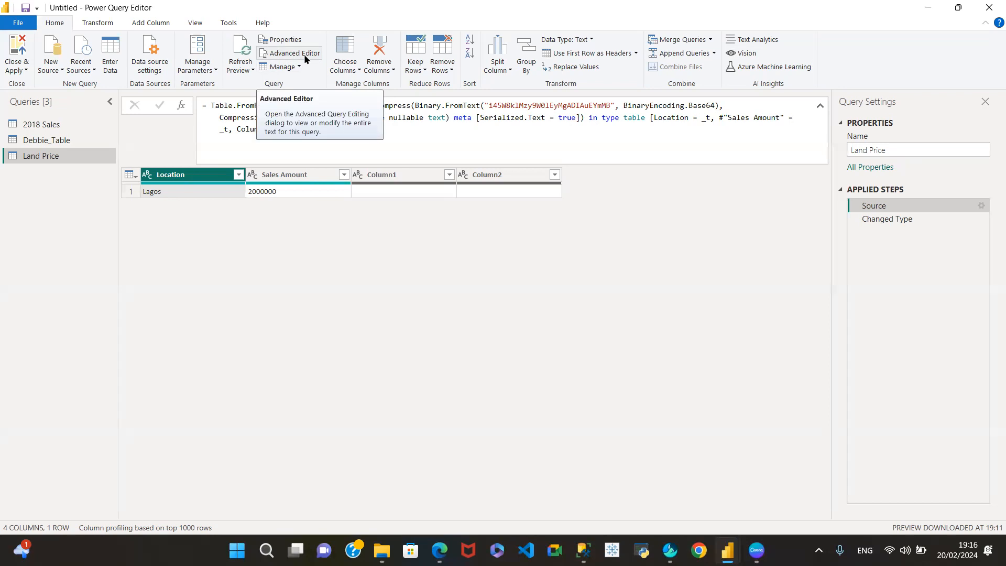
Examine the formulas behind the Source, Navigation and Changed Type steps of the Debbie_Table query
left_click(59, 143)
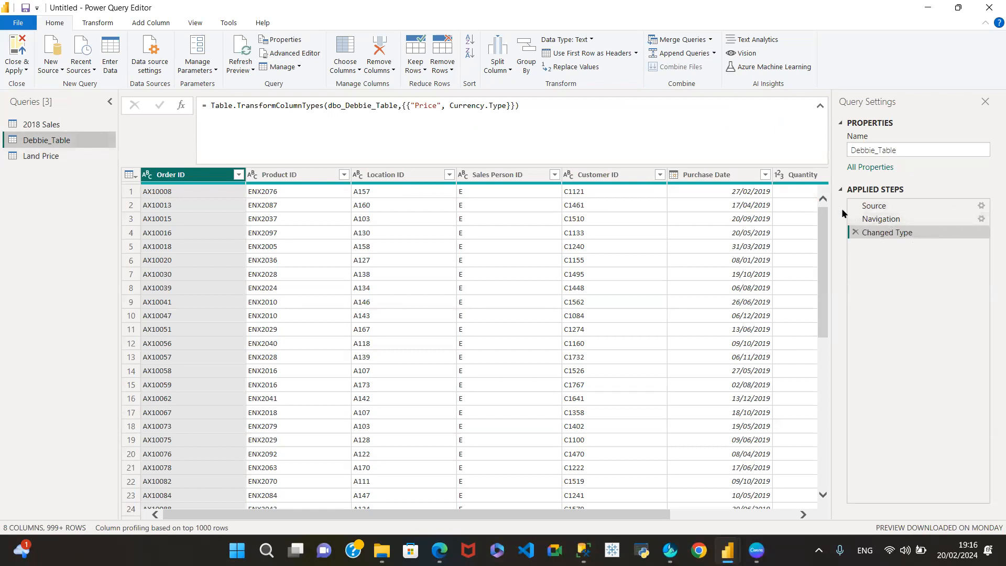
left_click(936, 205)
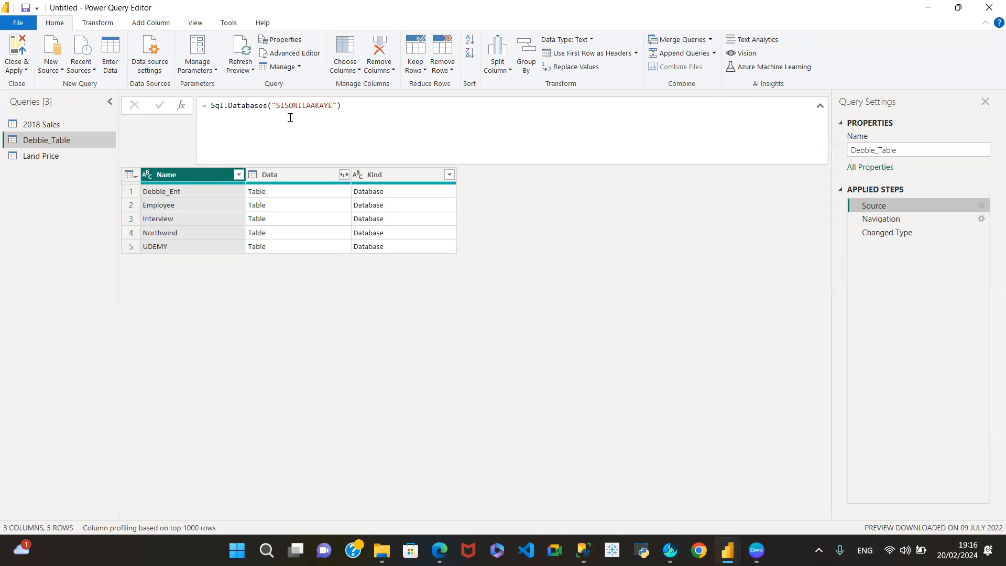
left_click(948, 218)
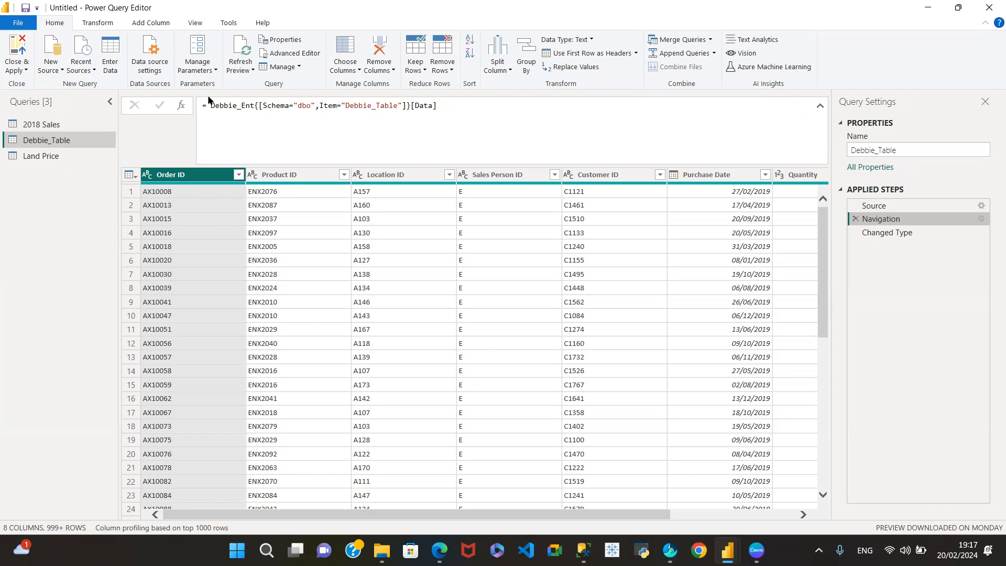
left_click(920, 235)
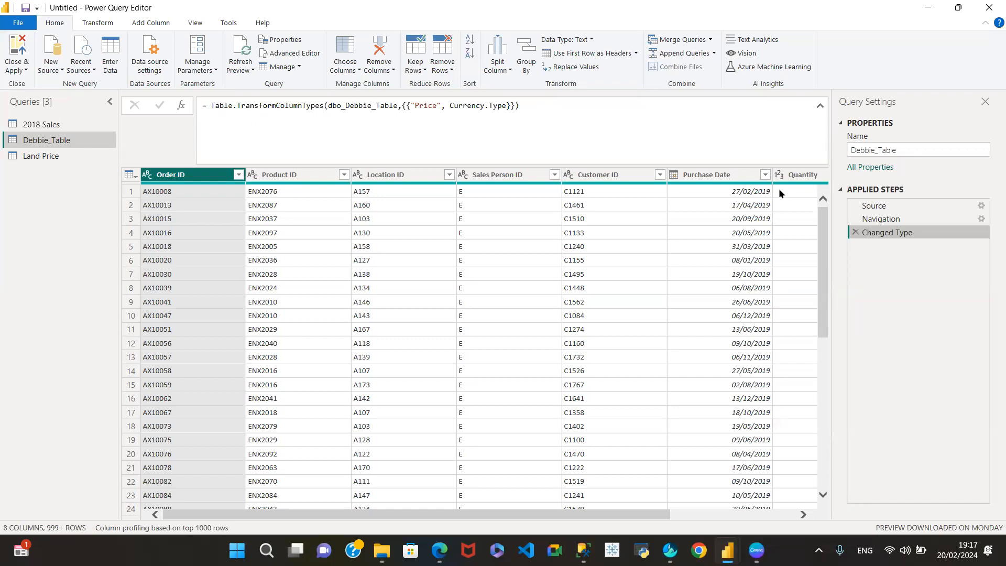
left_click(916, 218)
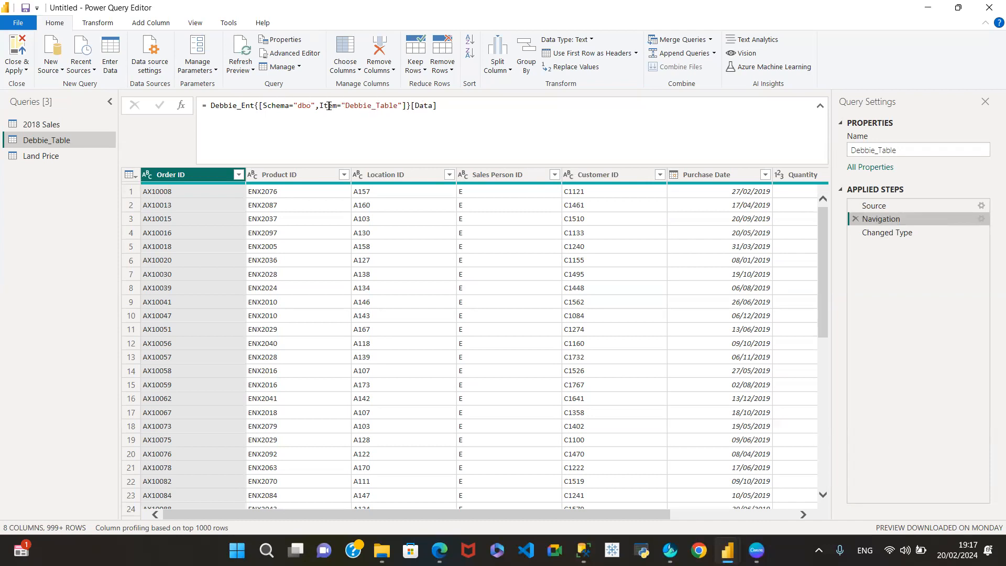
left_click(914, 233)
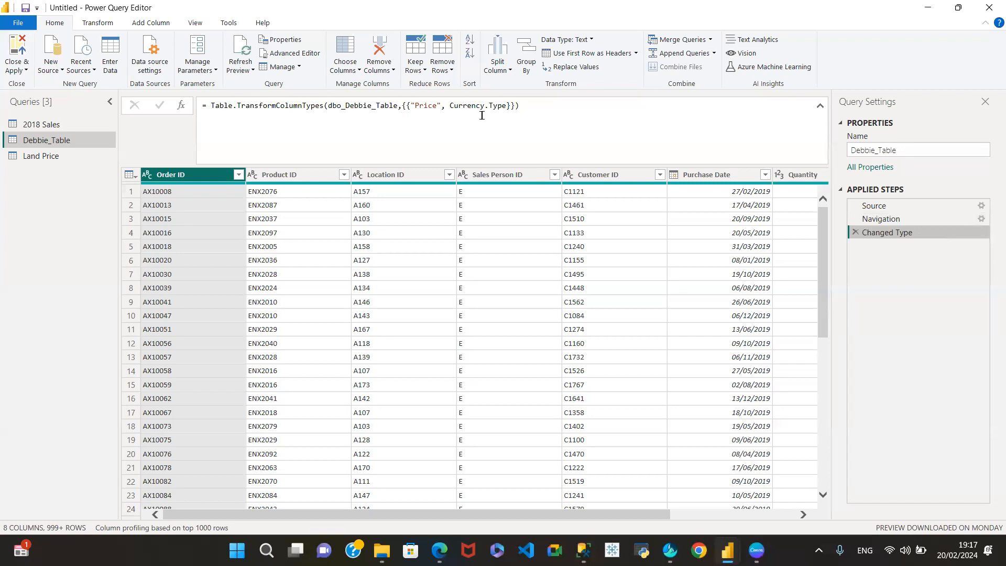
Examine the formulas behind the Source, Navigation and Changed Type steps of the 2018 Sales query
left_click(46, 126)
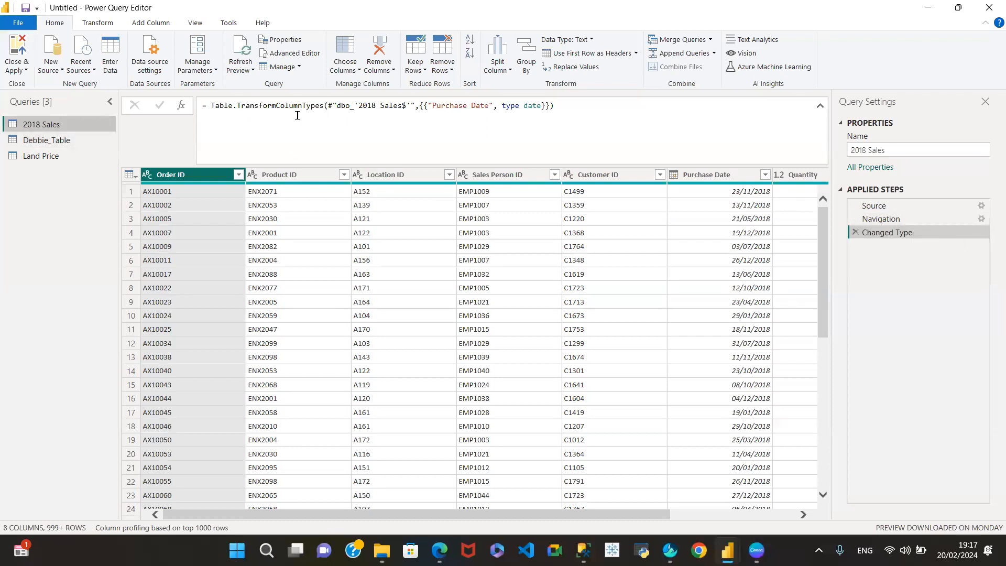
left_click(930, 203)
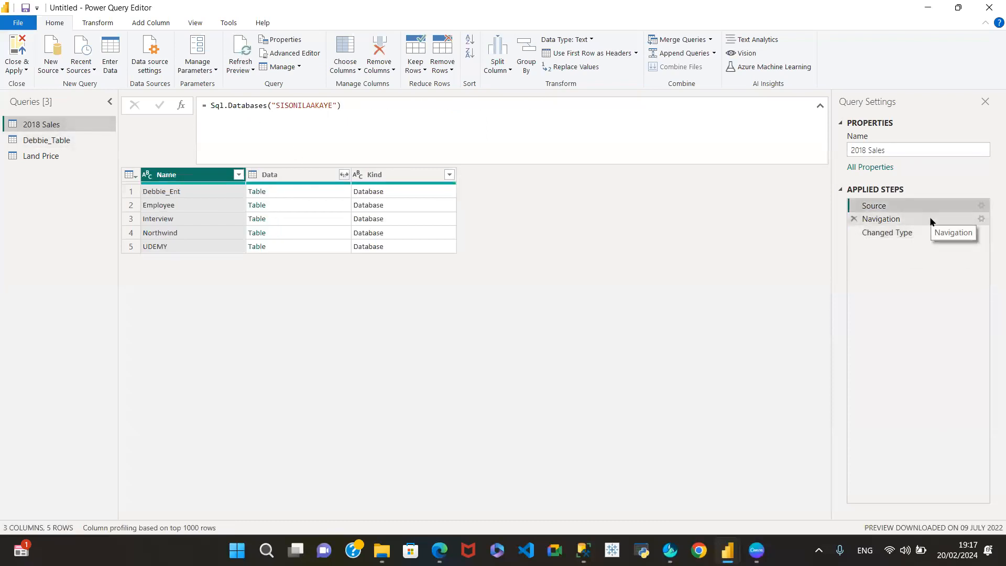
left_click(924, 219)
left_click(918, 233)
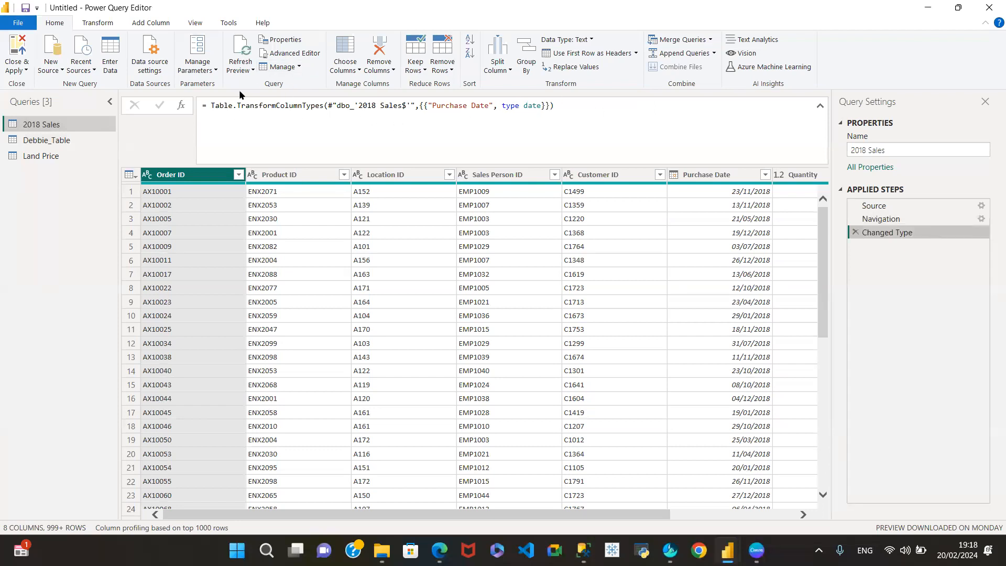
Duplicate the 2018 Sales query
left_click(300, 67)
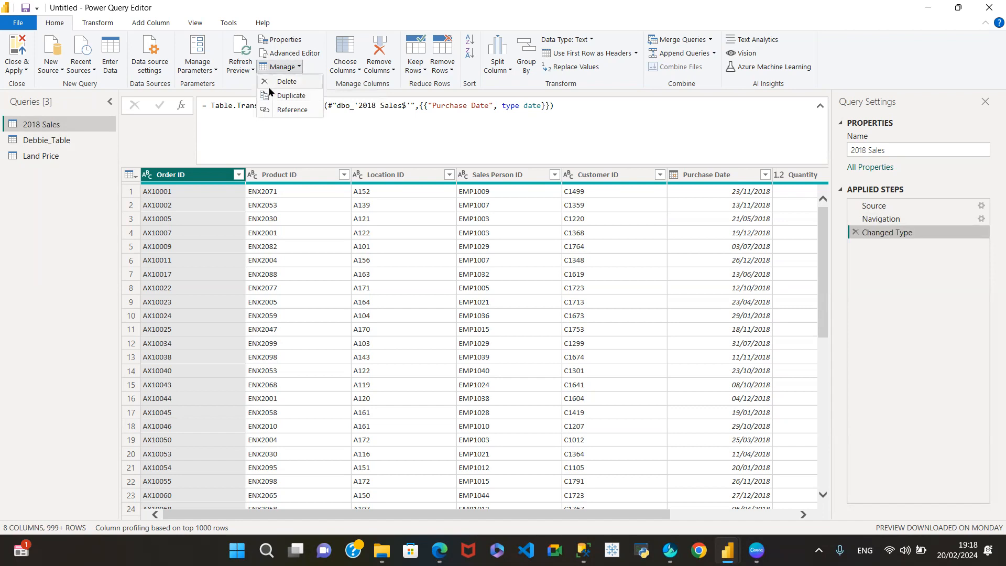
left_click(59, 181)
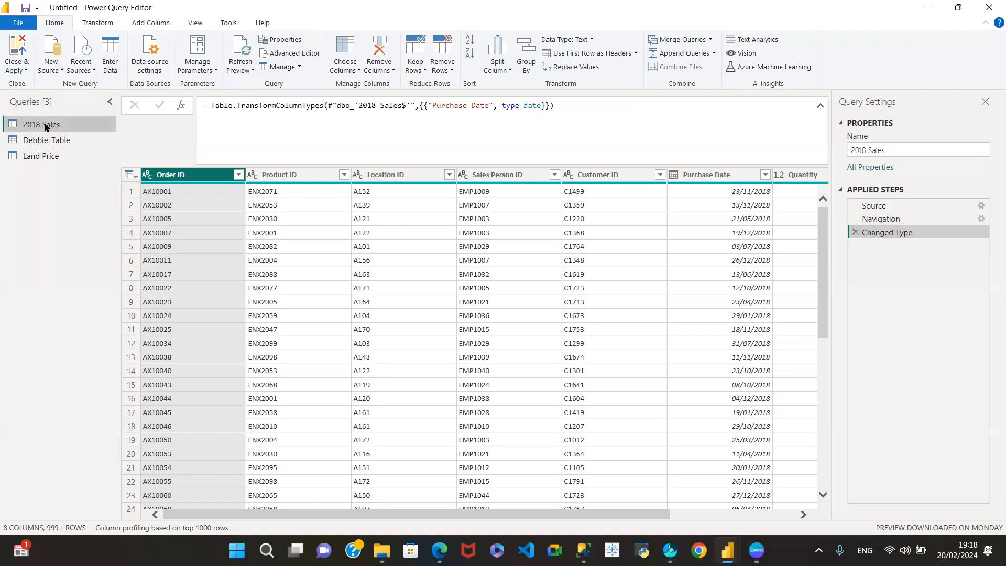
left_click(300, 67)
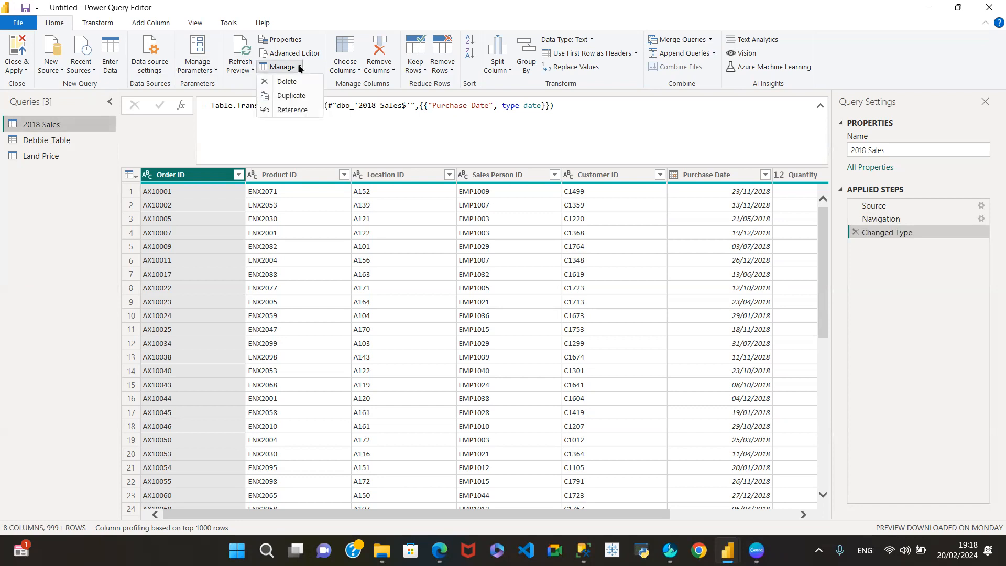
left_click(292, 97)
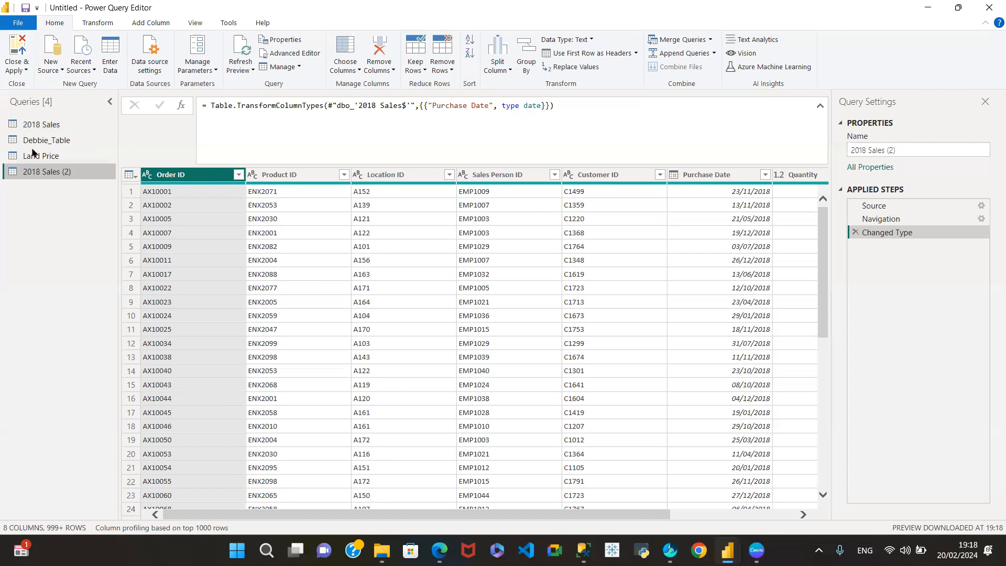
Compare the data and applied steps of the original 2018 Sales query with those of its duplicate
left_click(52, 126)
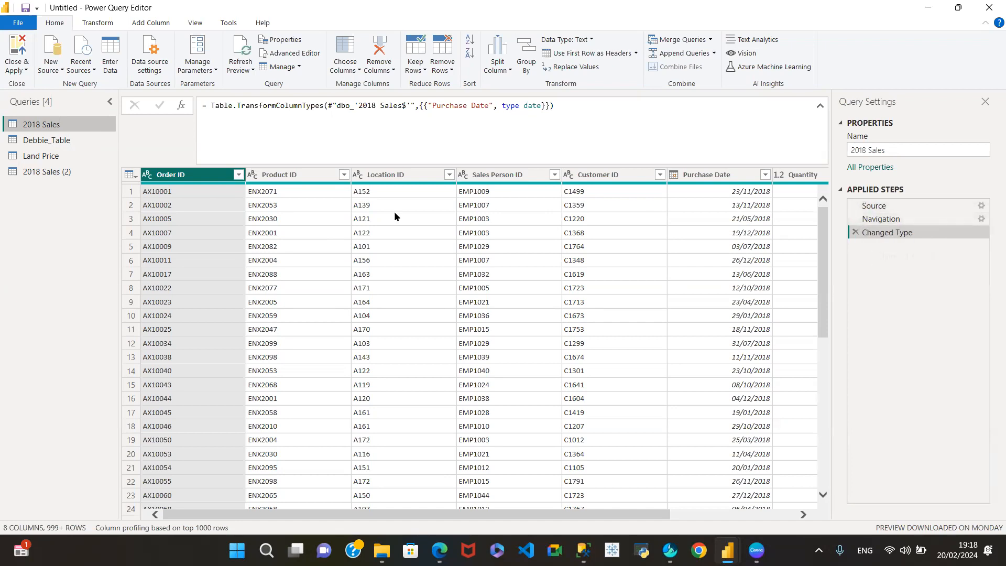
left_click(41, 171)
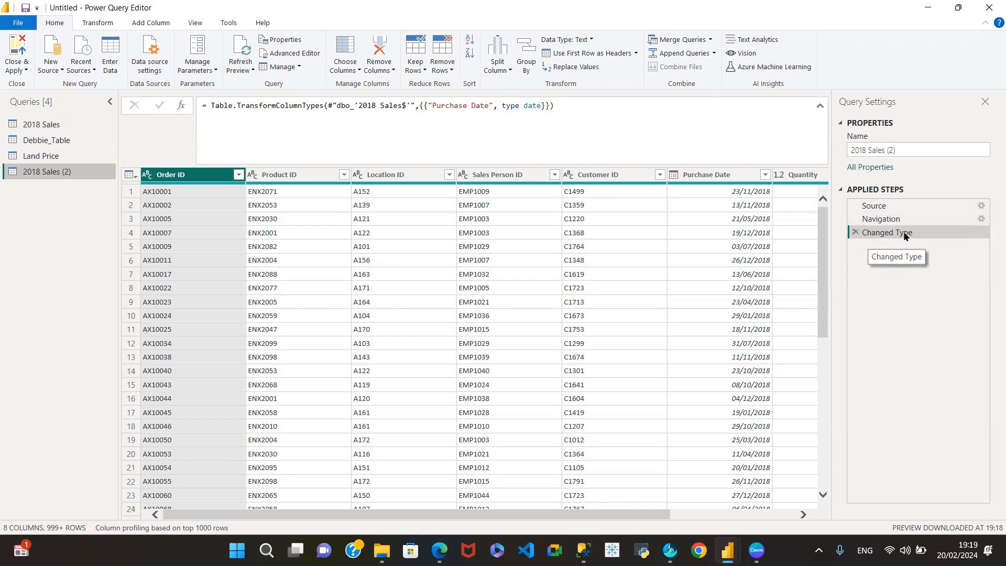
left_click(56, 124)
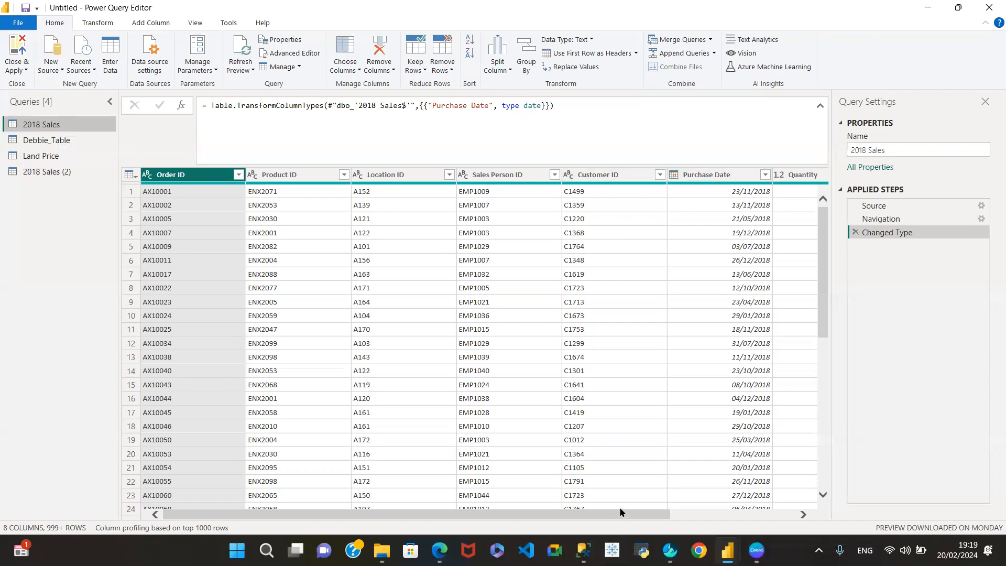
Set the Price column of the 2018 Sales query to fixed decimal number, and remove that column
left_click_drag(621, 512, 782, 520)
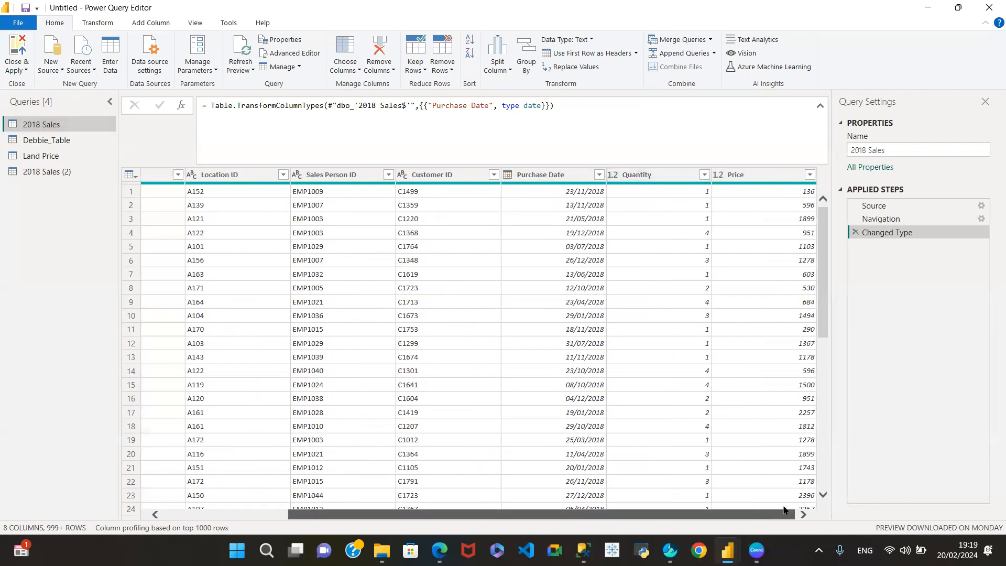
left_click(717, 175)
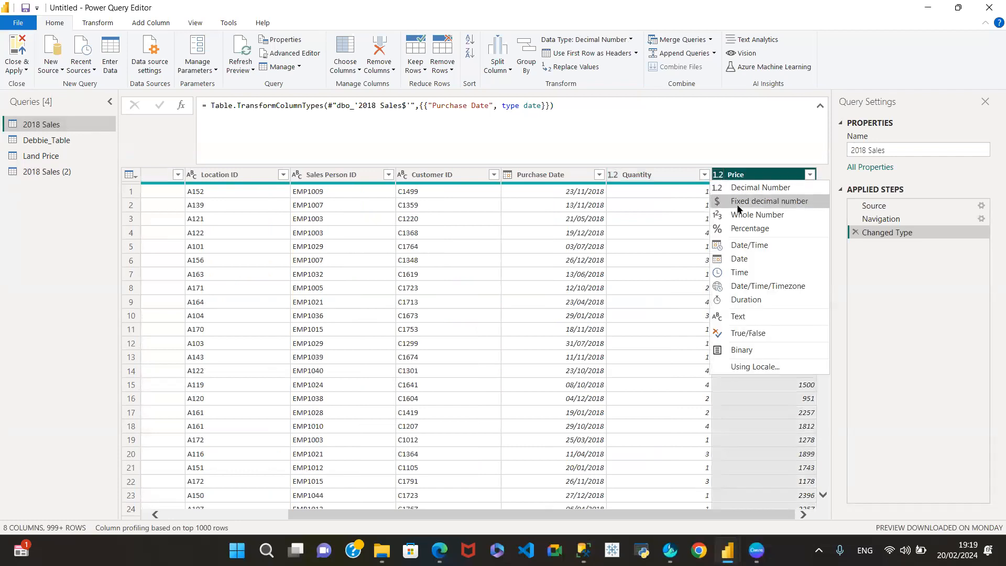
left_click(741, 203)
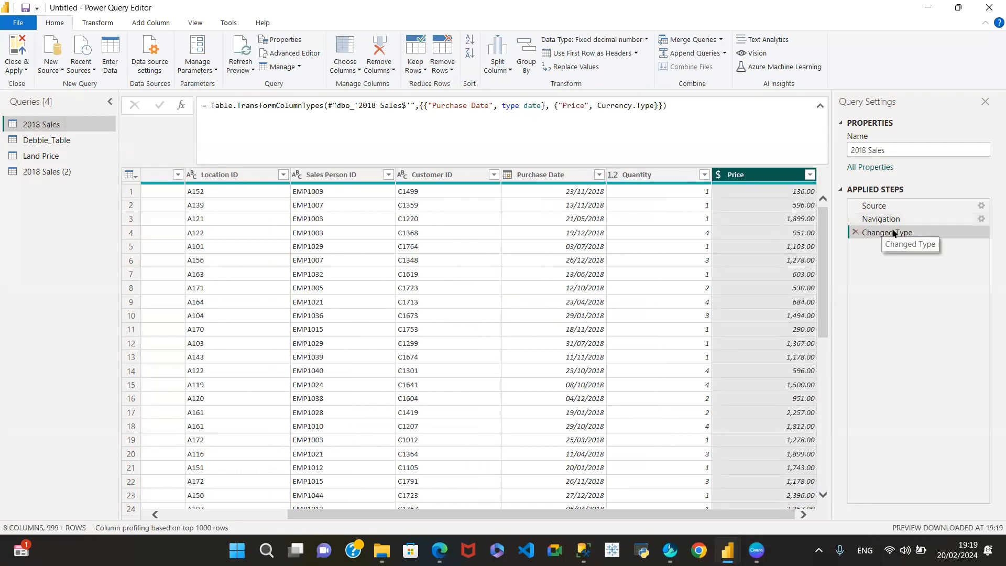
right_click(753, 178)
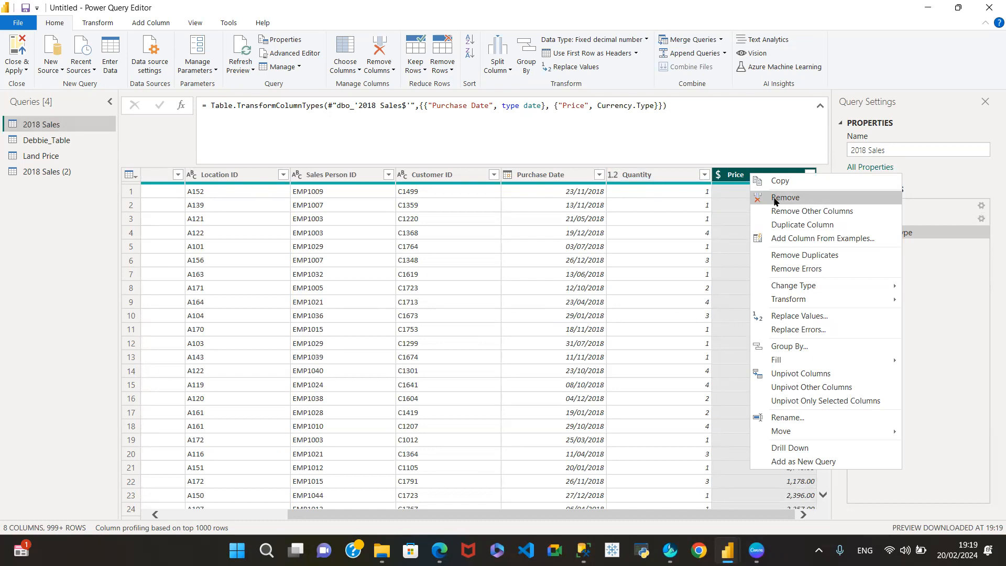
left_click(777, 199)
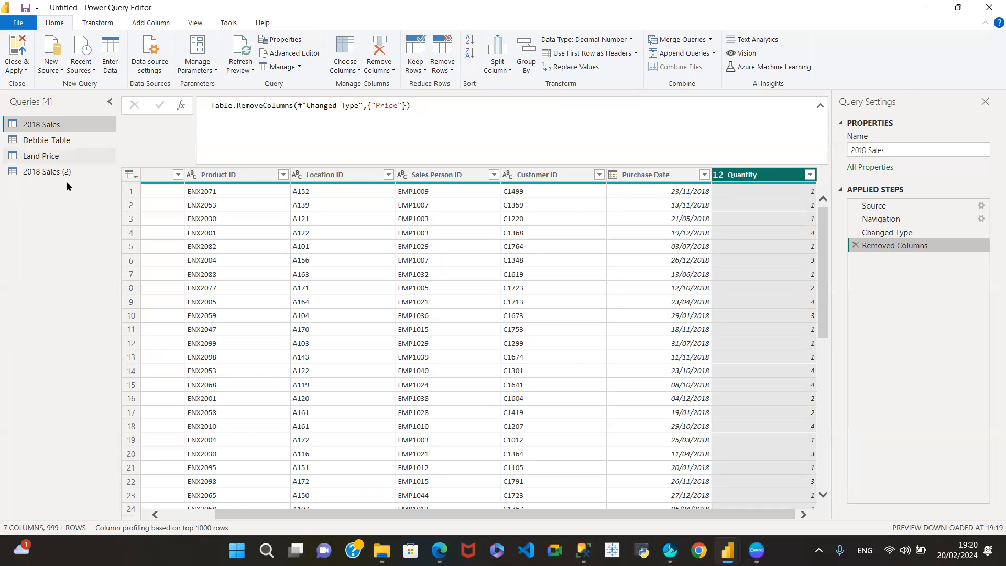
Compare the columns and applied steps of the edited 2018 Sales query with those of 2018 Sales (2)
left_click(50, 171)
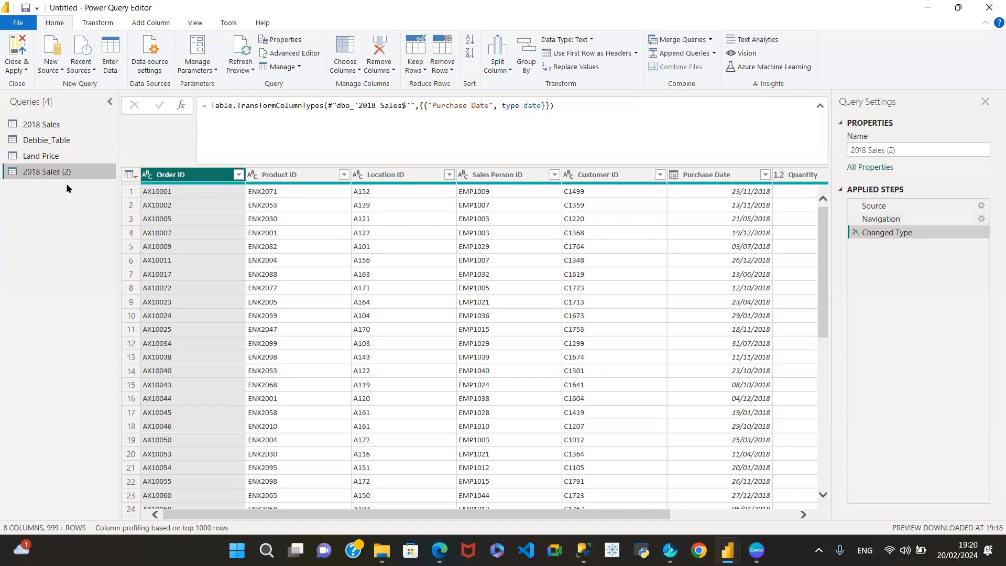
left_click(52, 124)
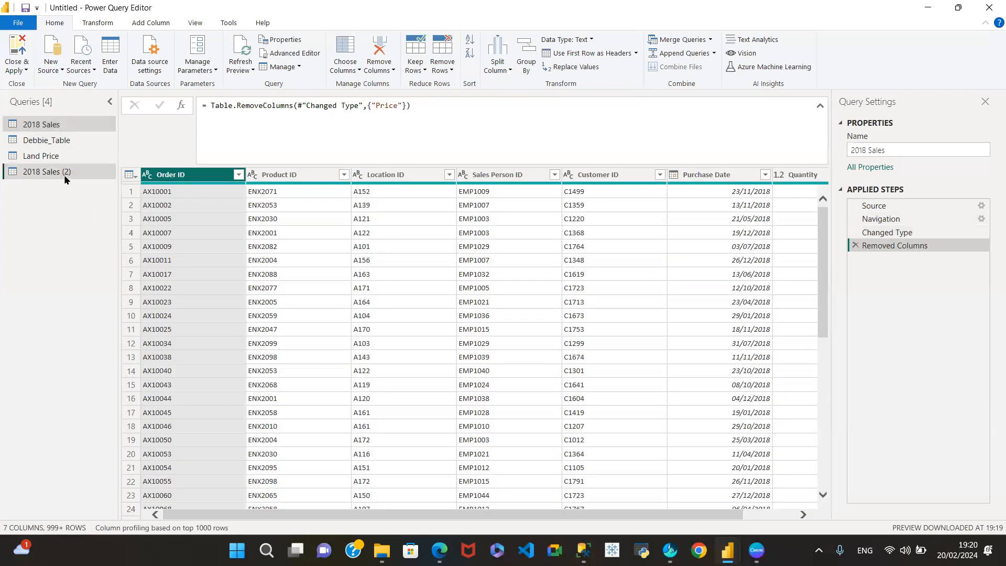
left_click(58, 125)
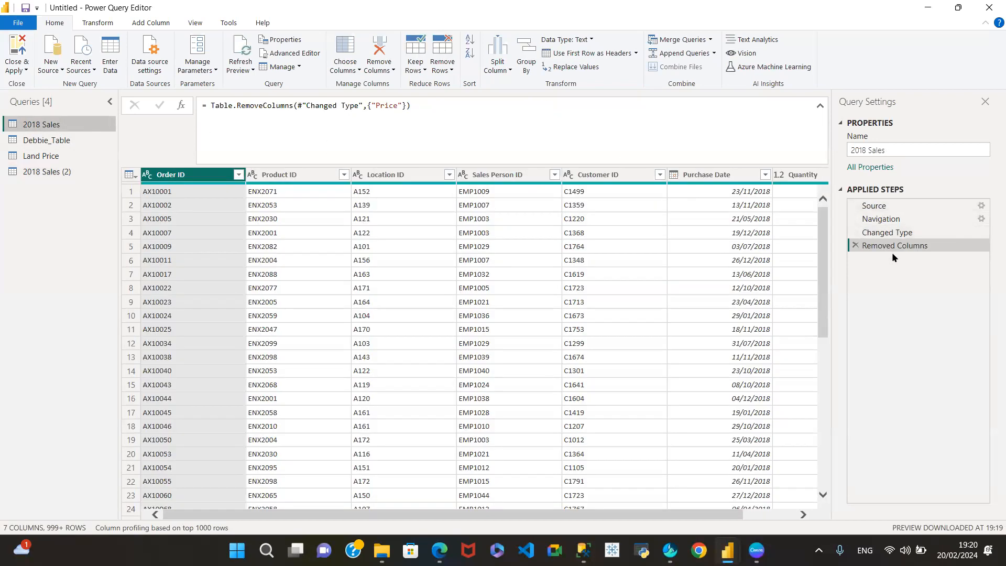
left_click(61, 172)
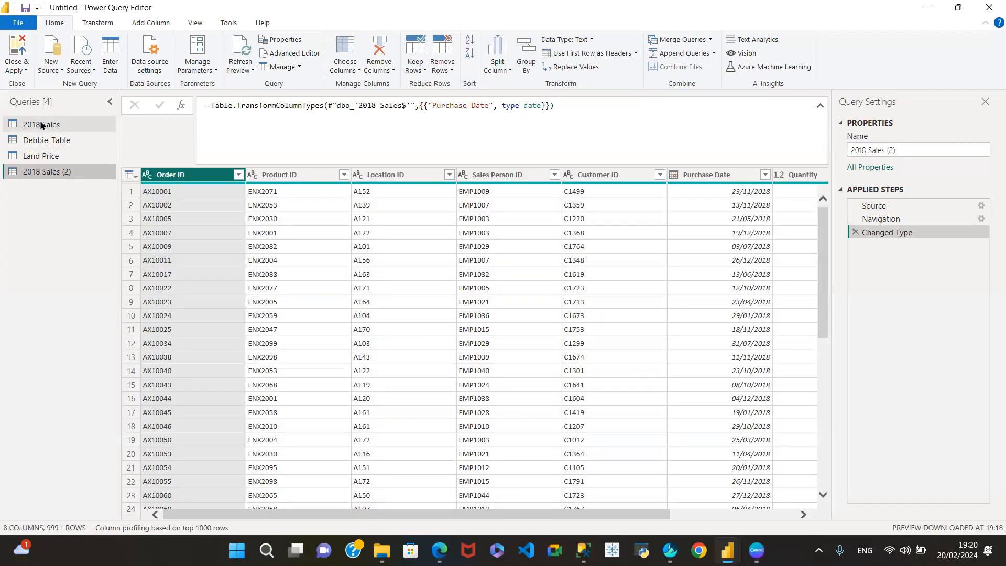
left_click(43, 125)
left_click(60, 174)
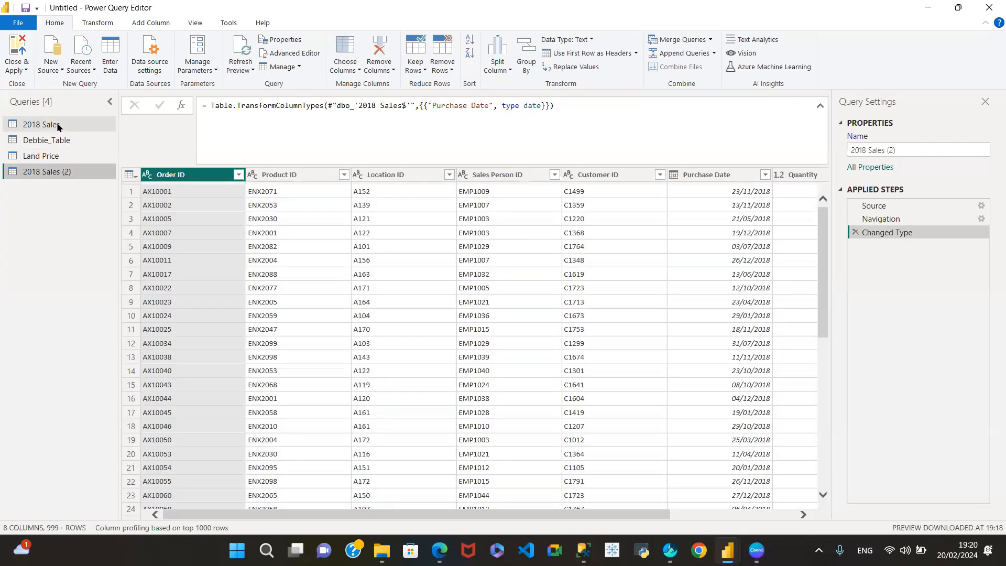
left_click(59, 125)
left_click(63, 173)
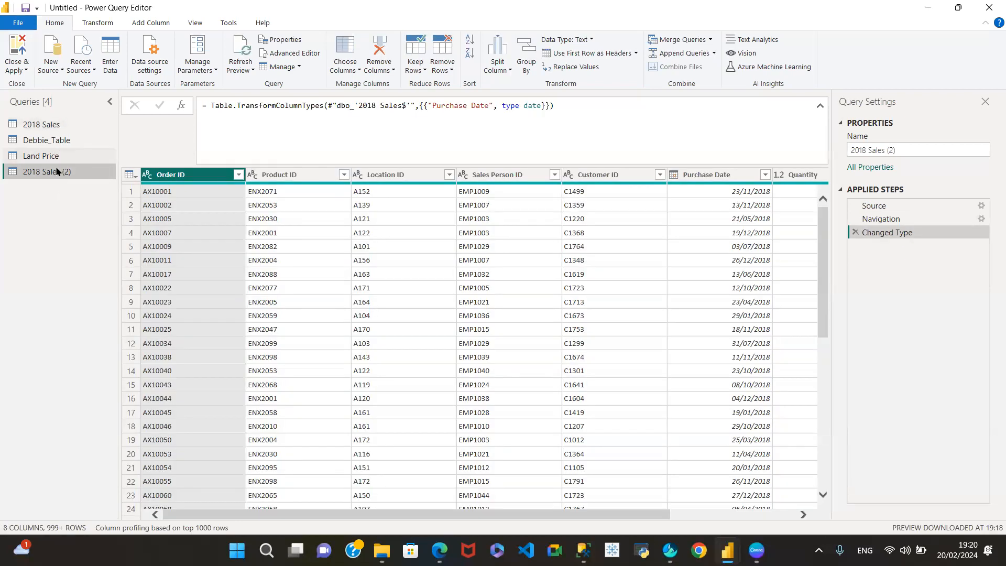
left_click(41, 124)
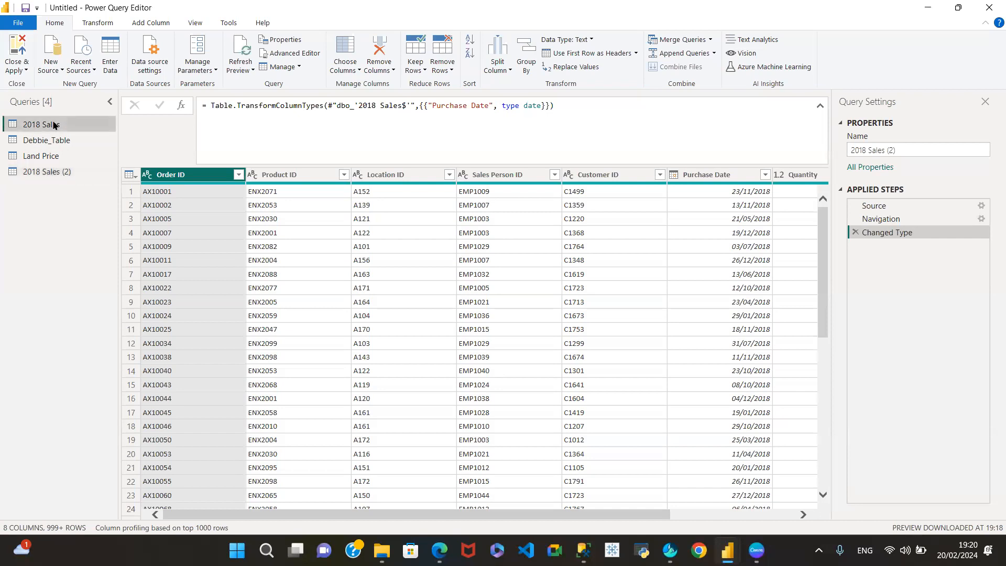
left_click(57, 174)
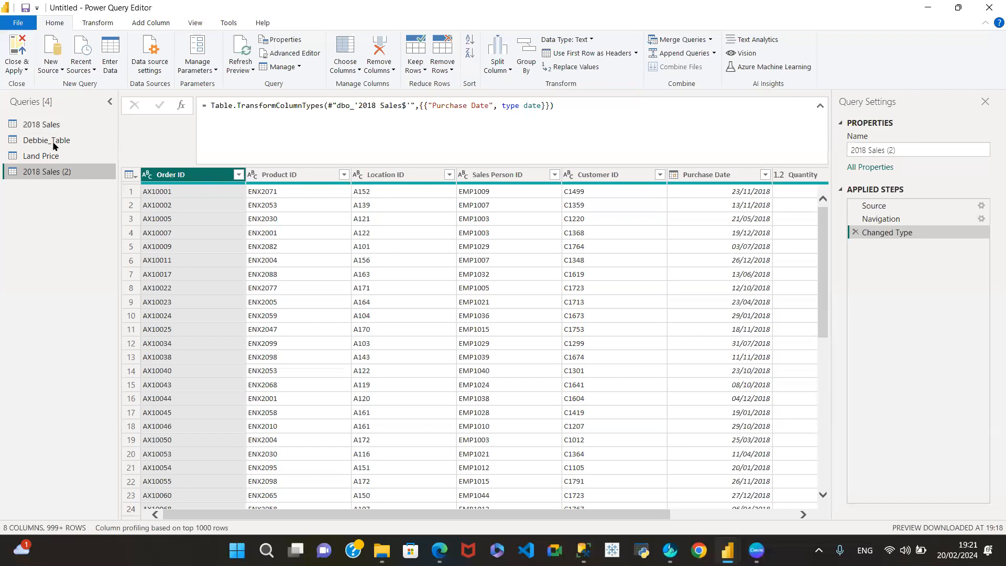
Create a new query that references the 2018 Sales query
left_click(45, 123)
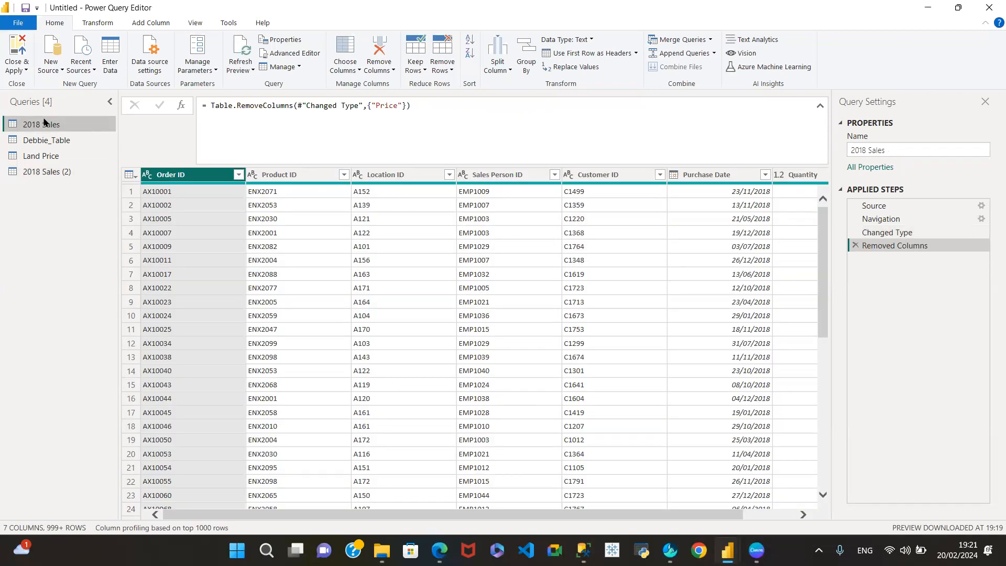
left_click(300, 68)
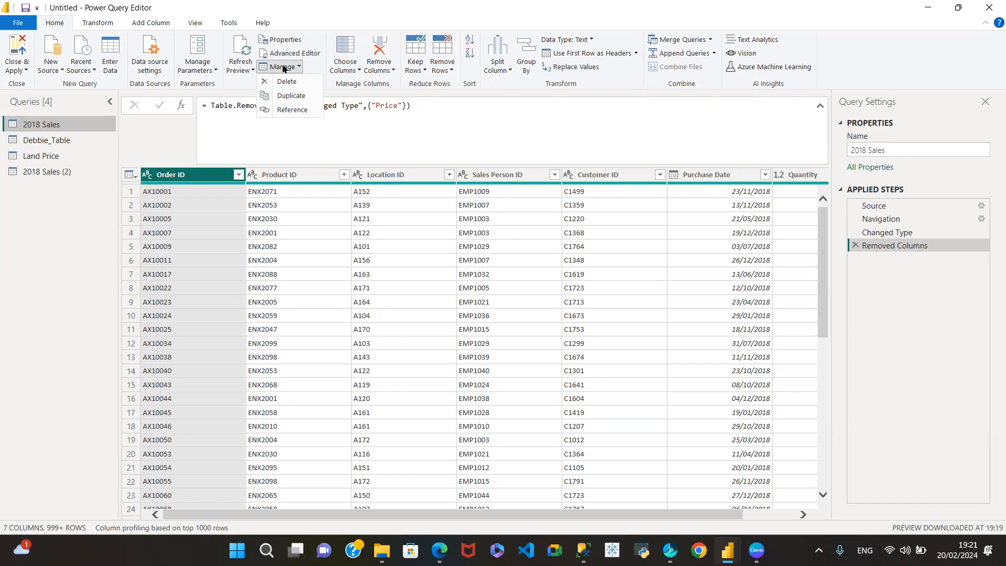
left_click(288, 110)
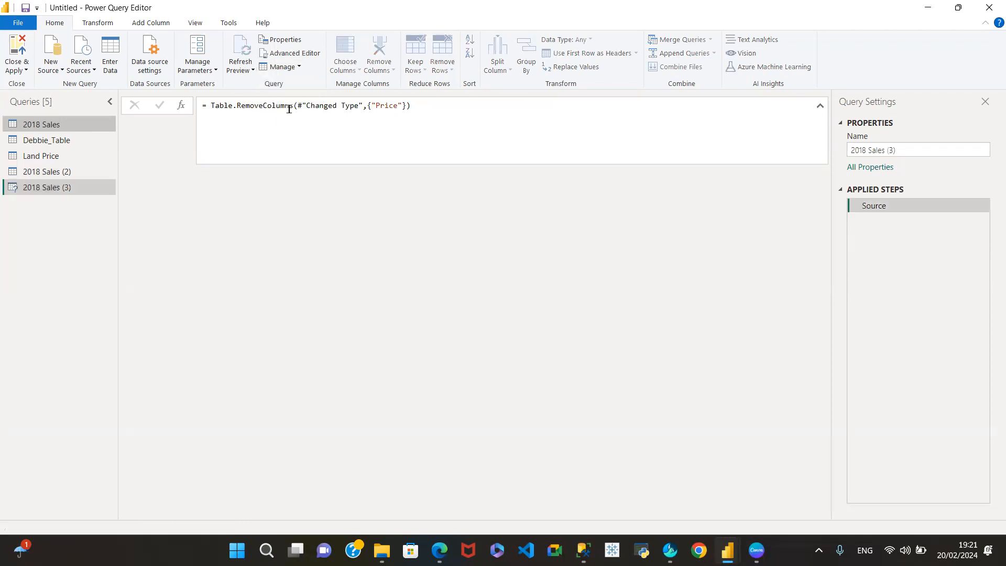
Check the referencing query 2018 Sales (3) against 2018 Sales and rename it as Reference
left_click(53, 124)
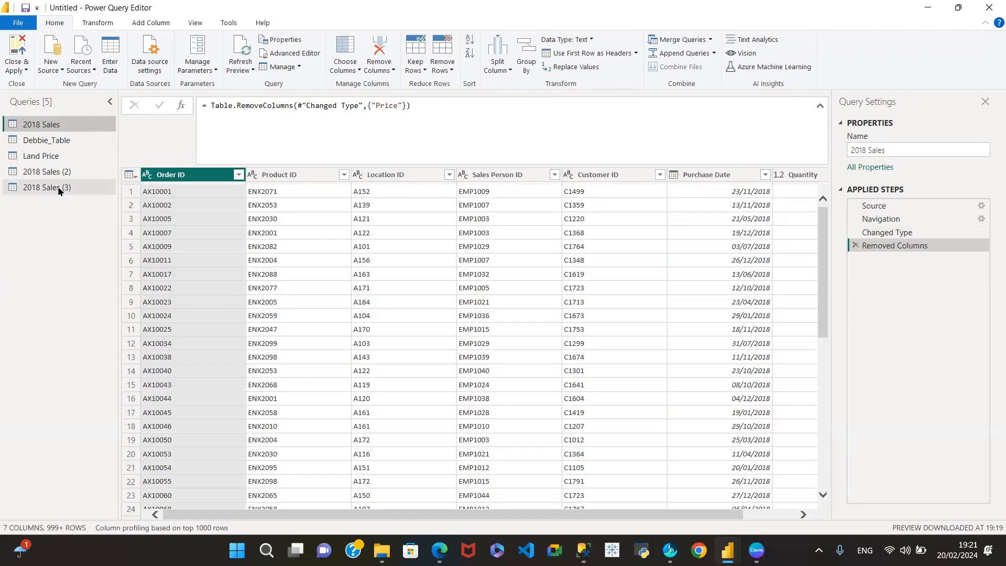
left_click(59, 188)
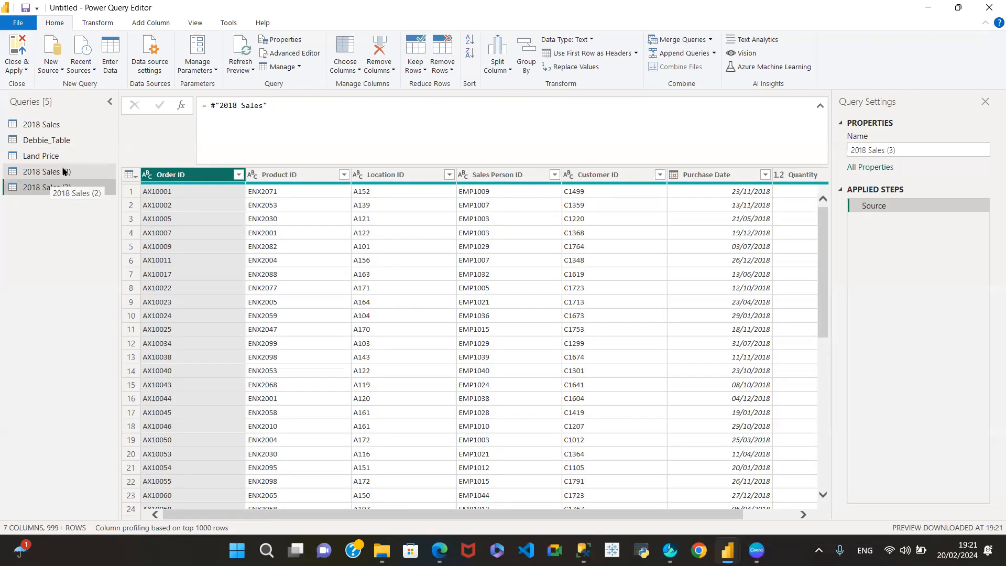
double_click(43, 190)
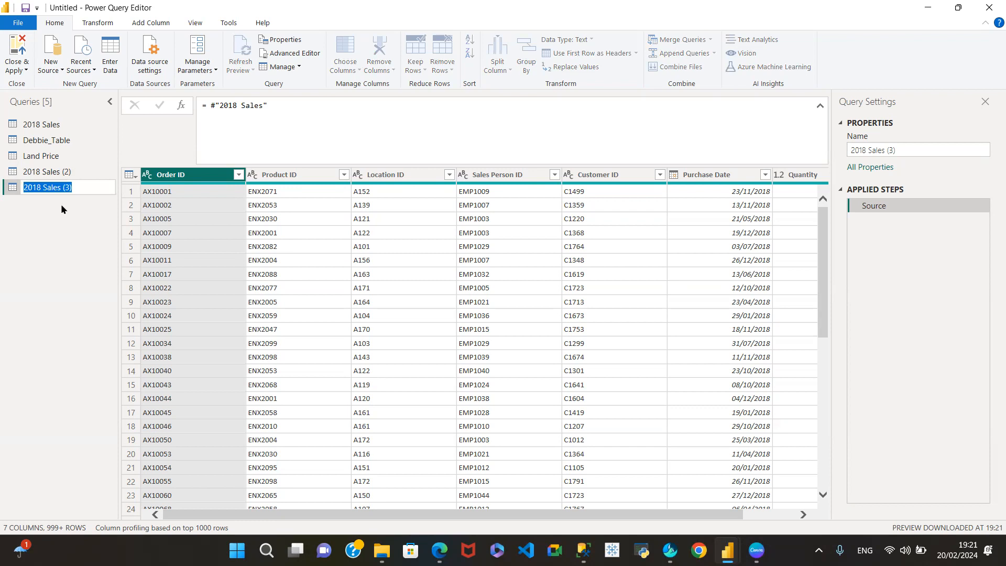
type("Refere")
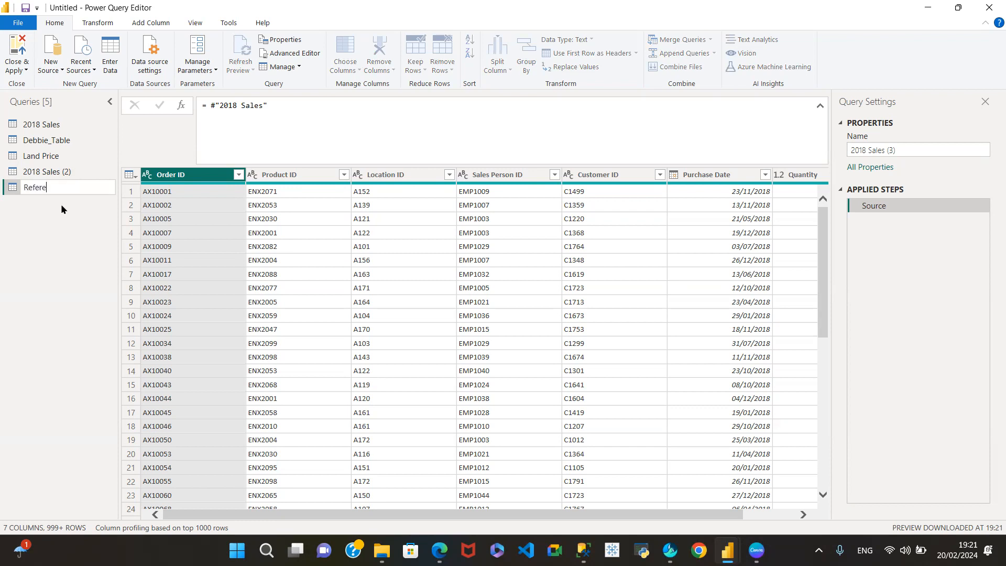
type("nce")
key("Return")
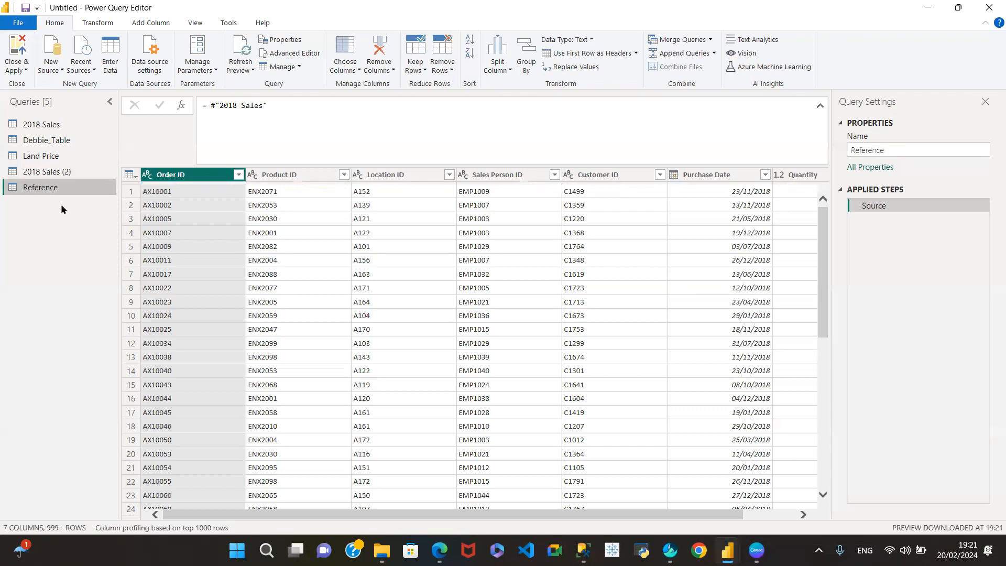
Rename the 2018 Sales (2) query as Duplicate
left_click(52, 172)
double_click(50, 168)
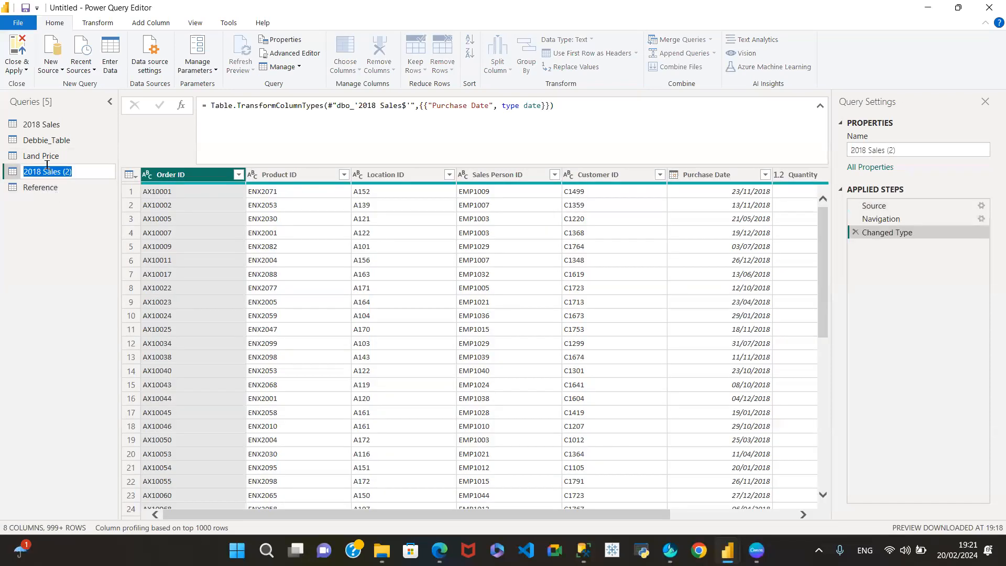
type("Duplicate")
key("Return")
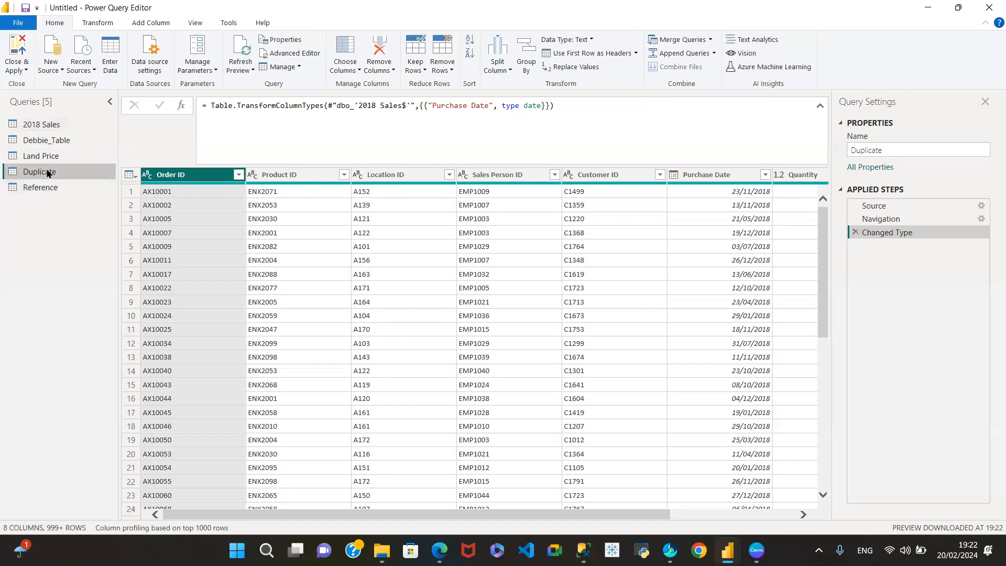
Compare the applied steps, source formula and columns of the Reference query with those of 2018 Sales
left_click(61, 124)
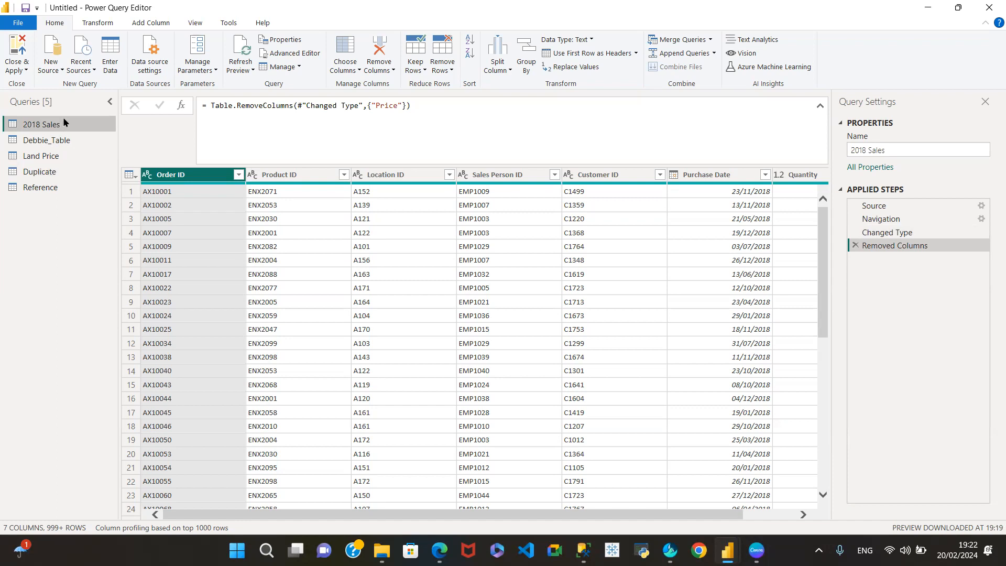
left_click(58, 189)
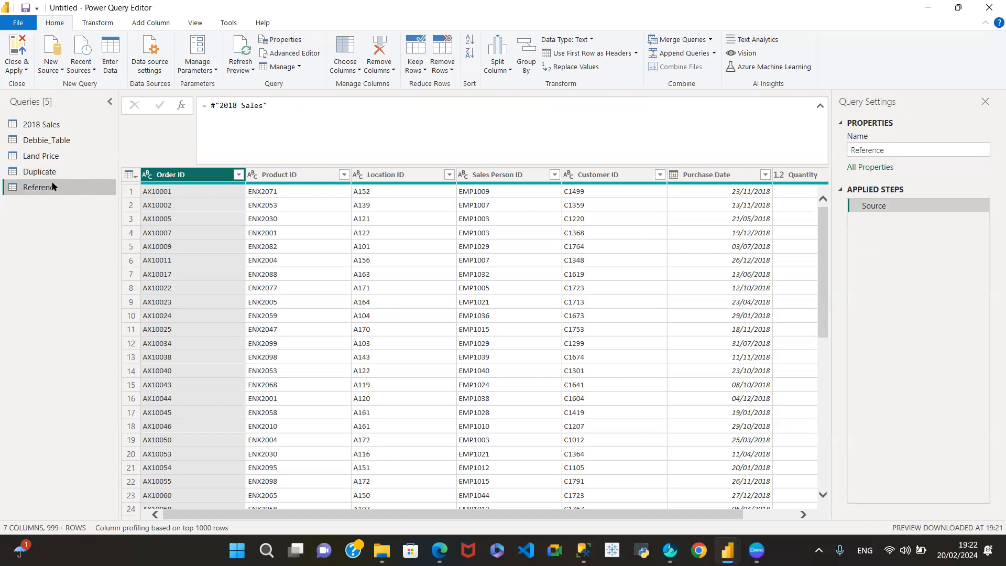
left_click(55, 126)
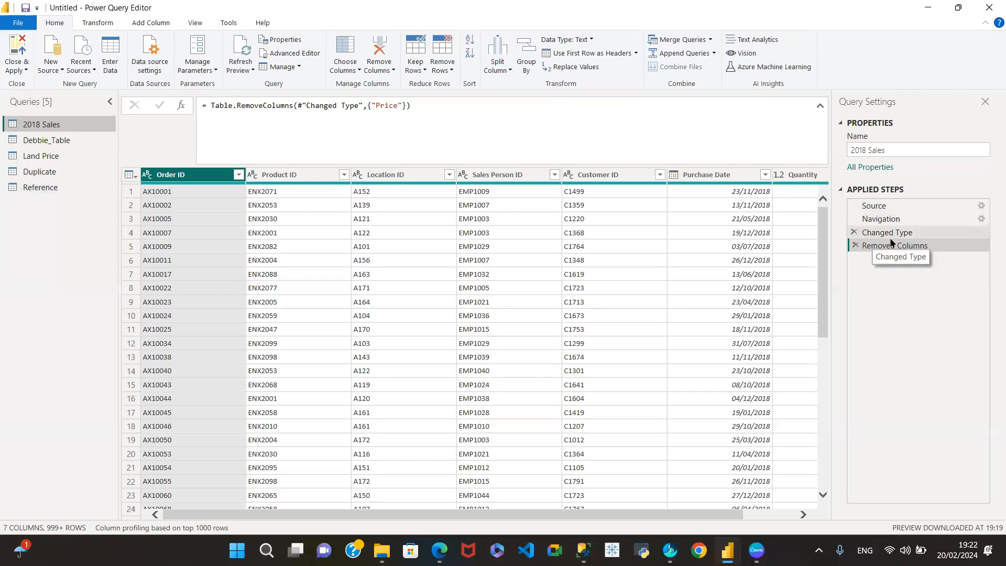
left_click(37, 187)
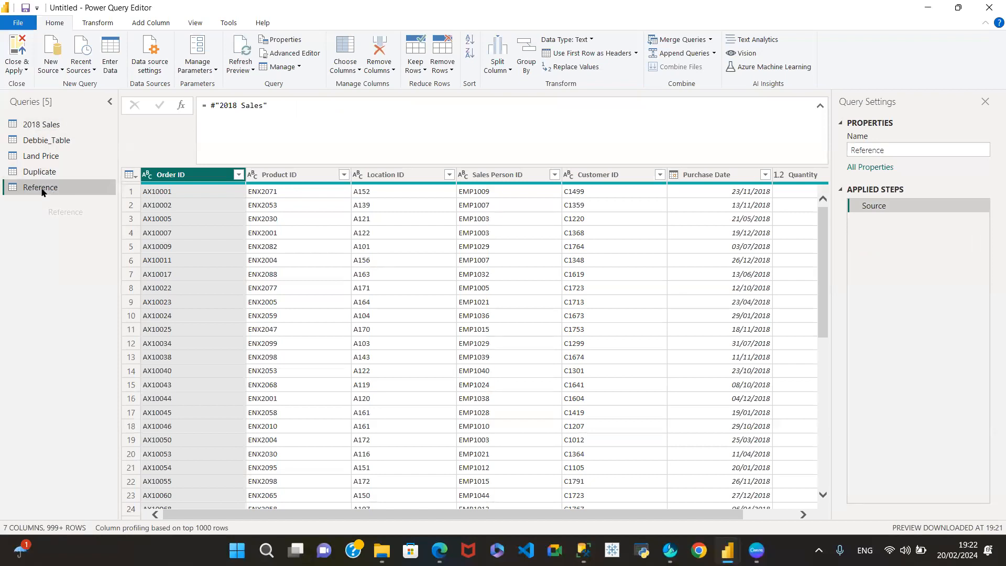
left_click(45, 125)
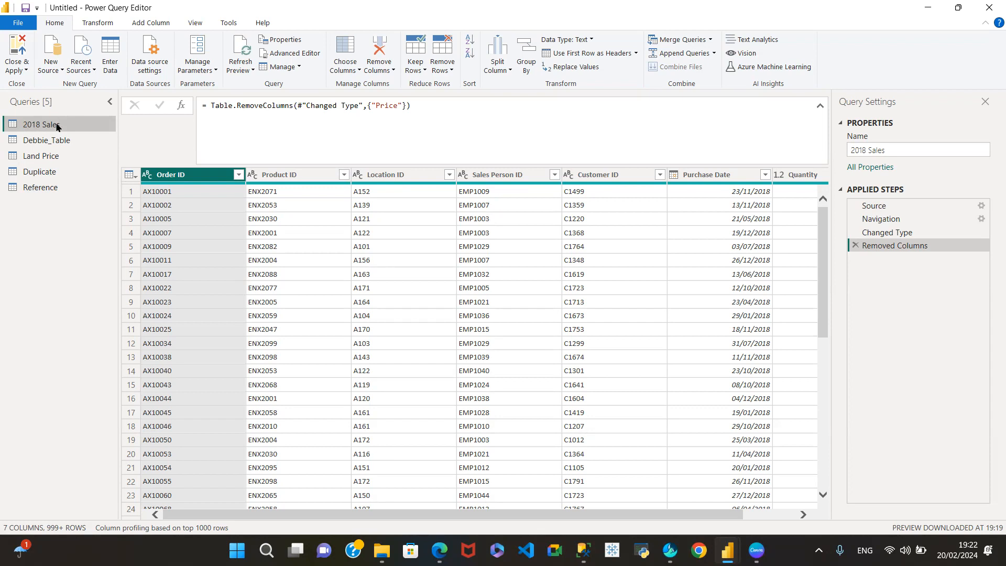
left_click(52, 187)
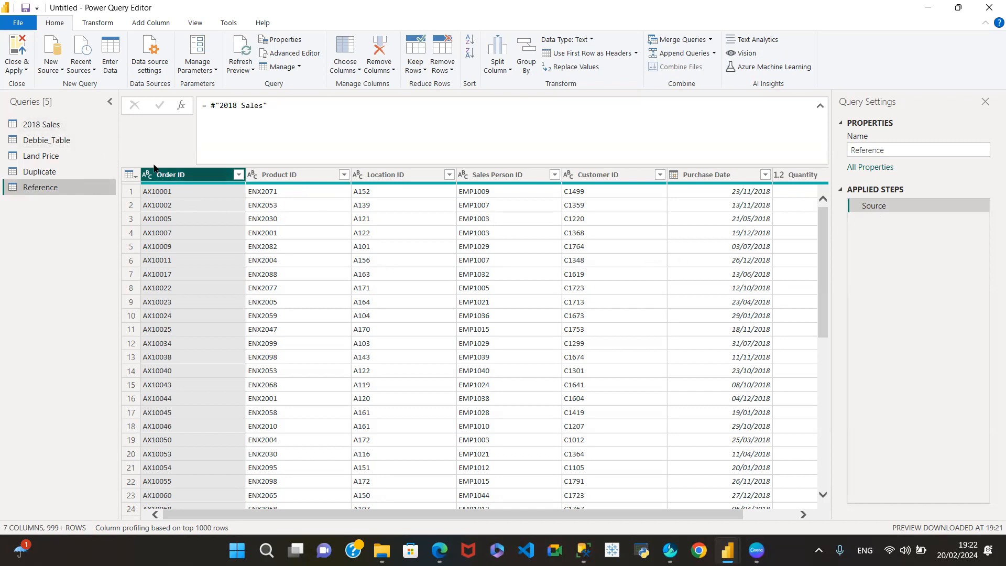
left_click_drag(714, 513, 842, 516)
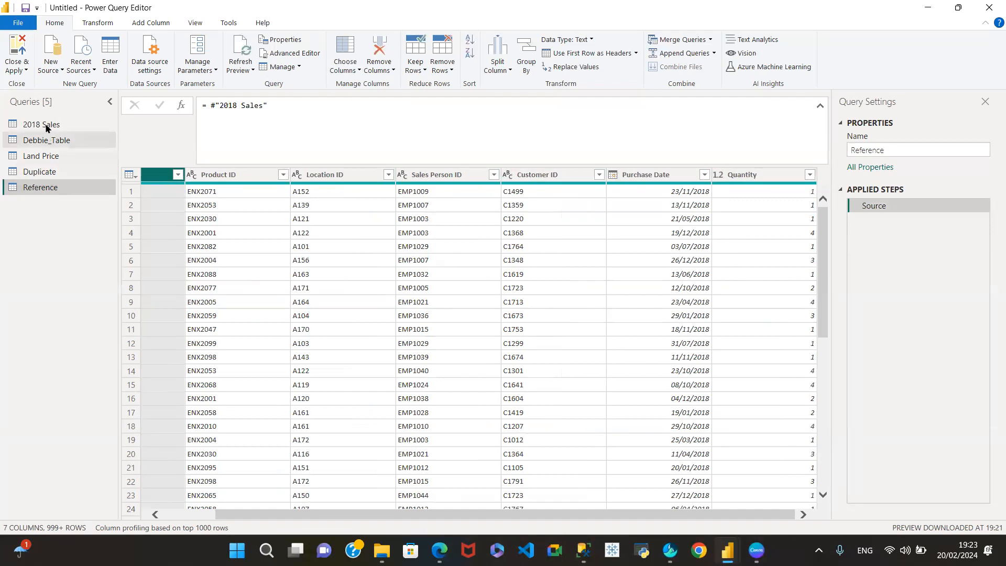
Remove the Quantity column from the 2018 Sales query and compare its columns with those of the Reference query
left_click(23, 124)
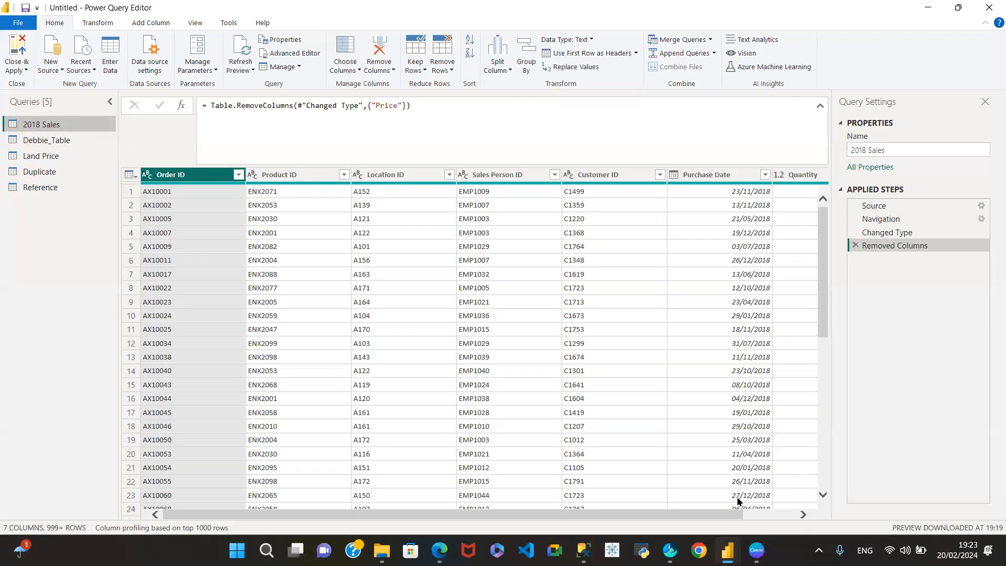
left_click_drag(725, 514, 851, 511)
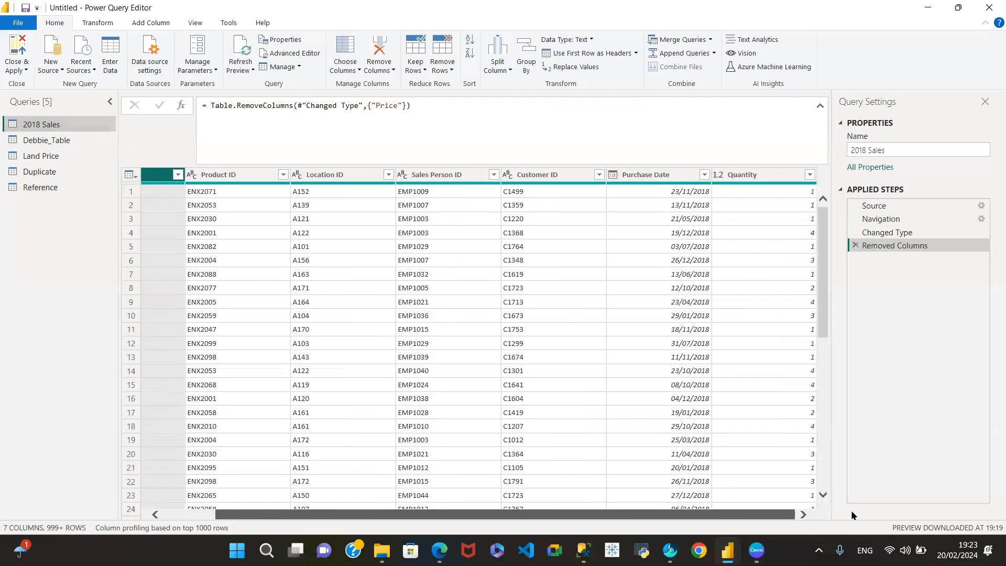
left_click(755, 175)
right_click(756, 174)
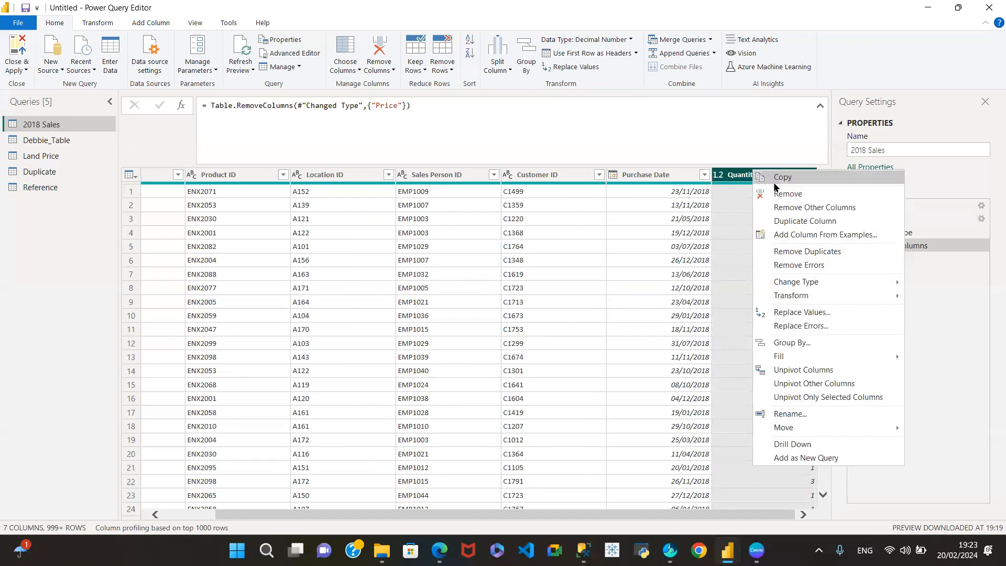
left_click(786, 195)
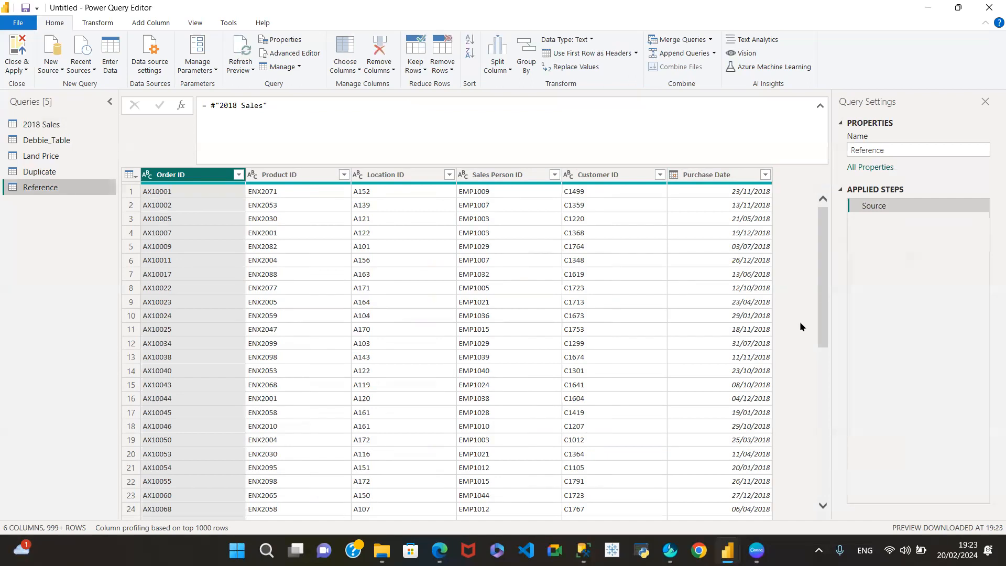
left_click(51, 125)
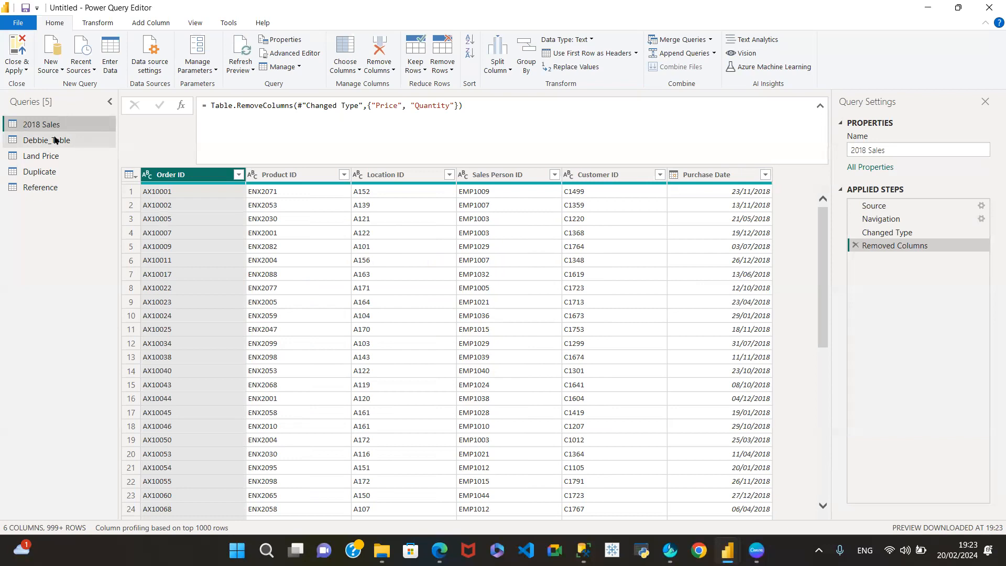
Try to delete the 2018 Sales query while the Reference query depends on it, and dismiss the resulting dialog
right_click(63, 125)
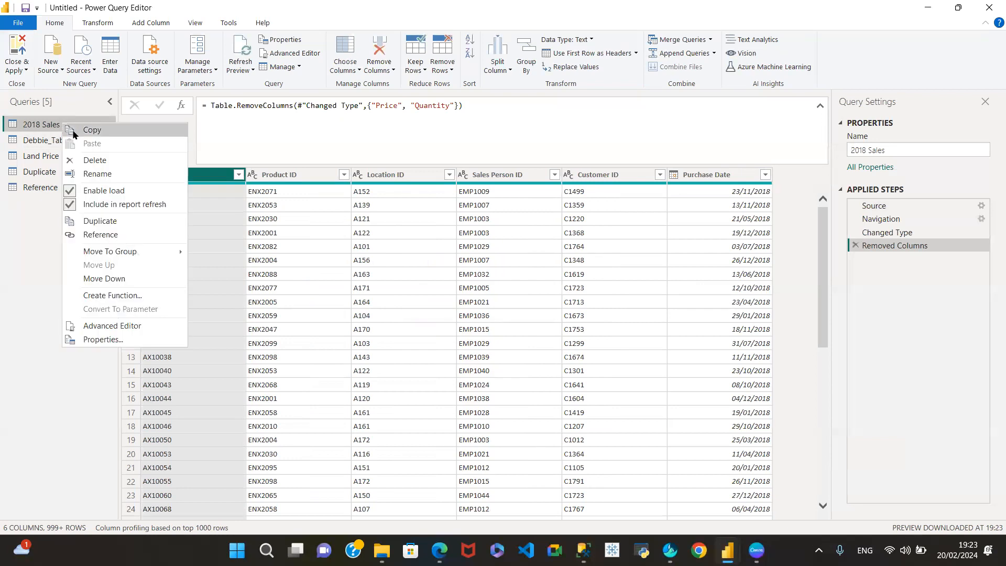
left_click(113, 161)
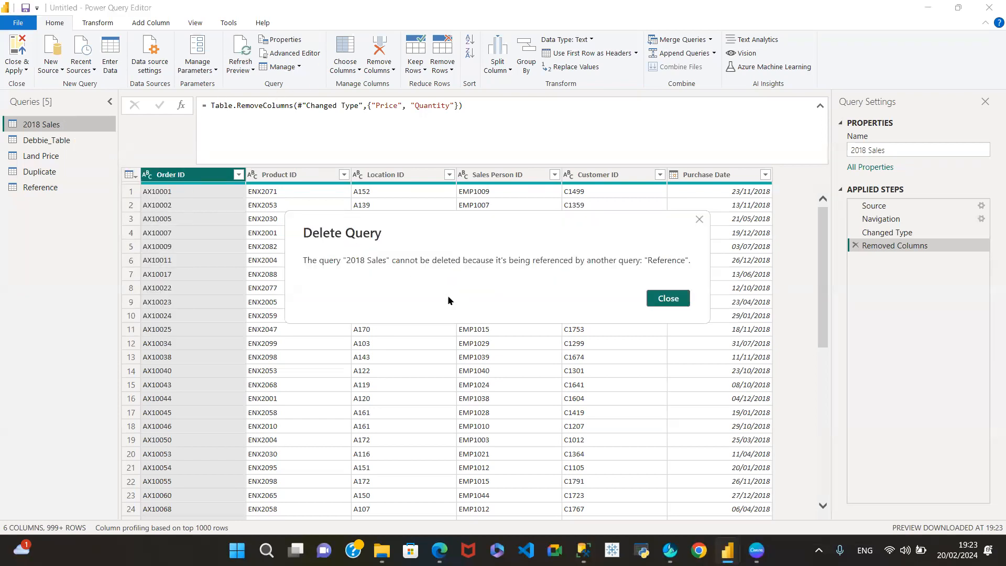
left_click_drag(472, 223, 480, 95)
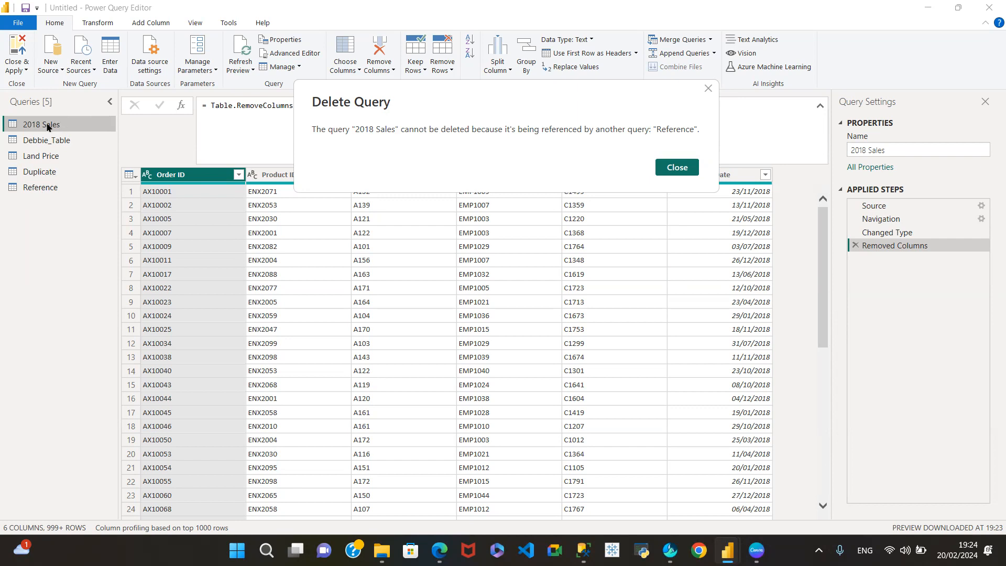
left_click(690, 165)
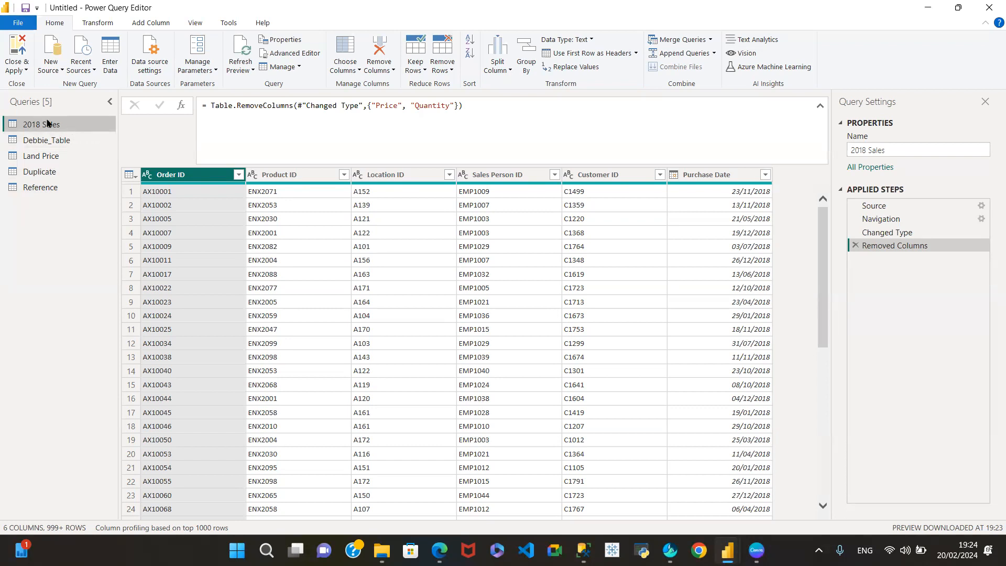
Compare the formulas, applied steps and columns of the Reference, 2018 Sales and Duplicate queries
left_click(48, 189)
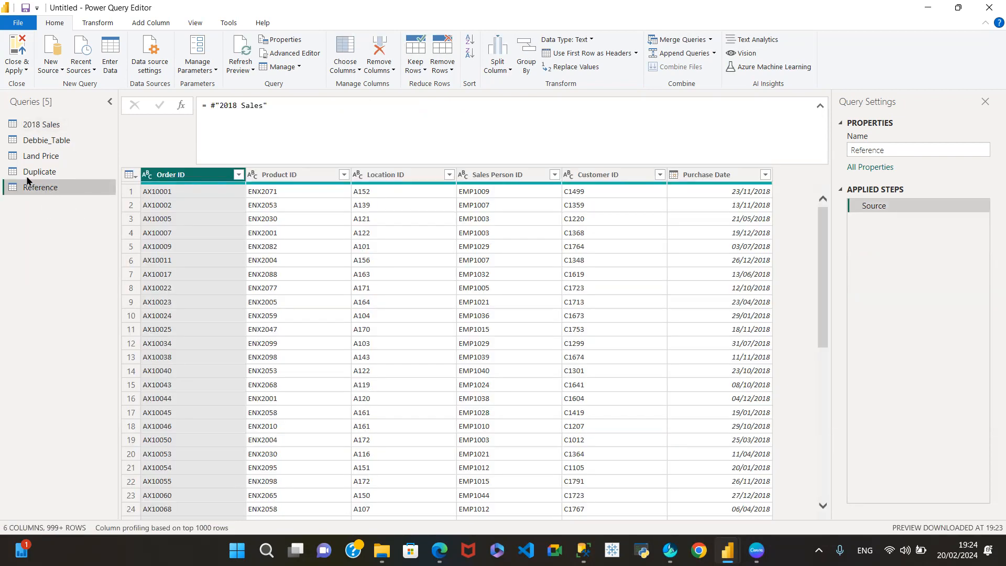
left_click(44, 126)
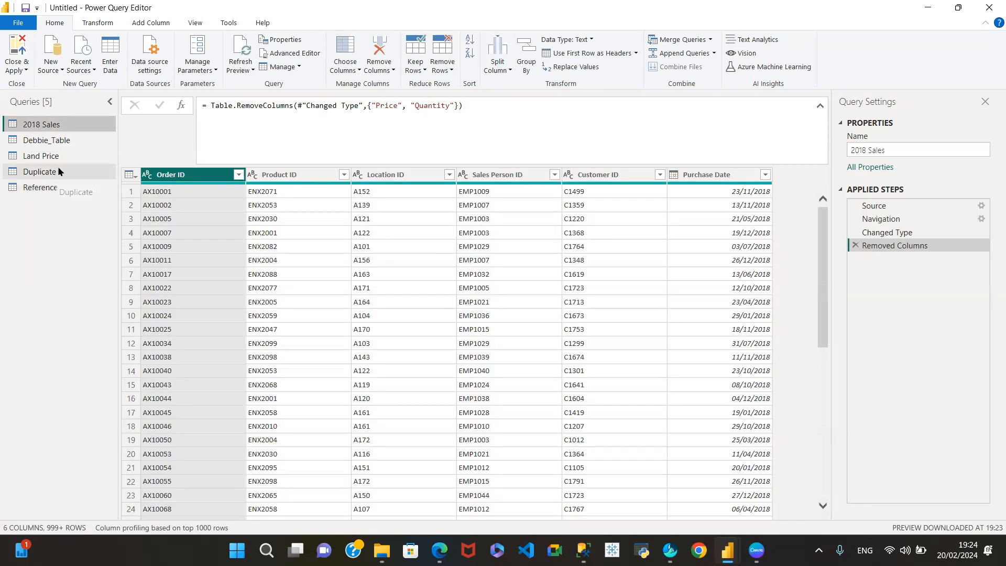
left_click(58, 170)
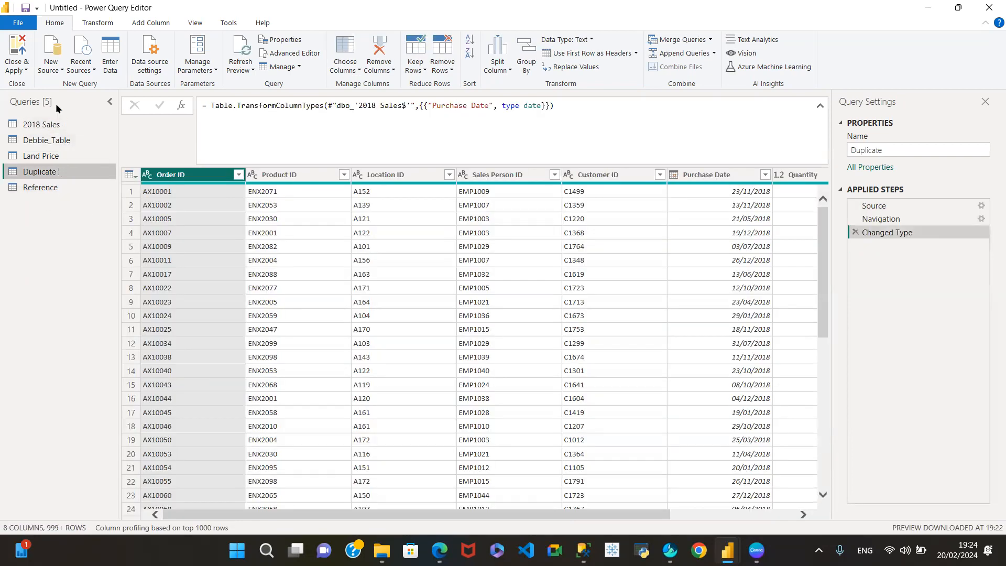